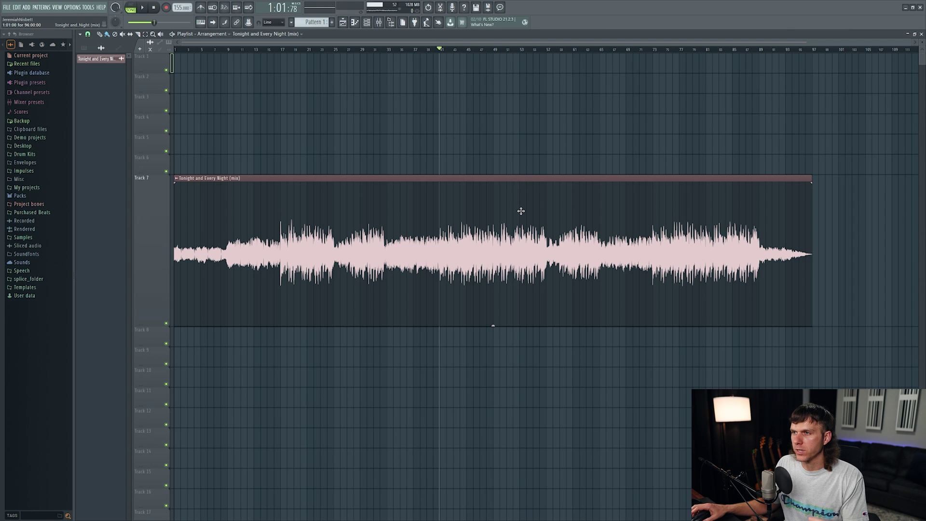
# Play the mastered song and check the Master track's levels and effects chain in the mixer.
pyautogui.click(379, 22)
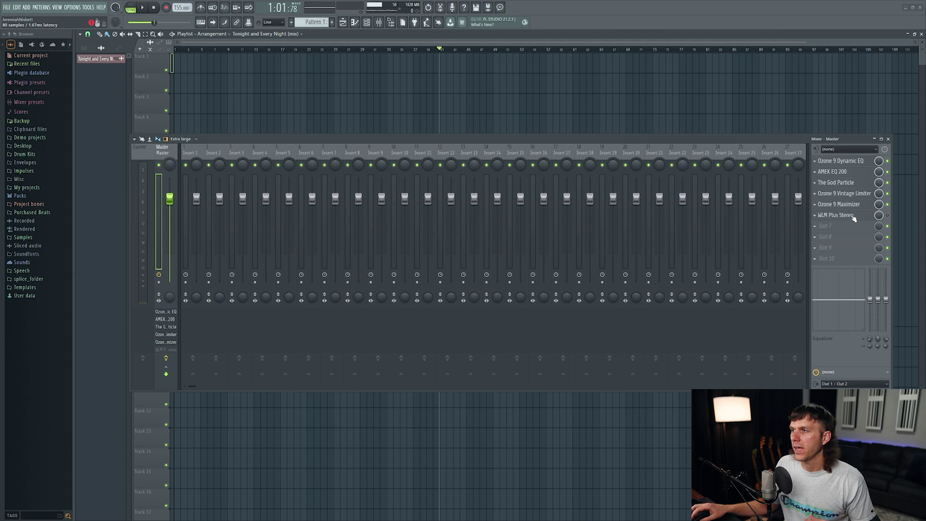
pyautogui.click(888, 139)
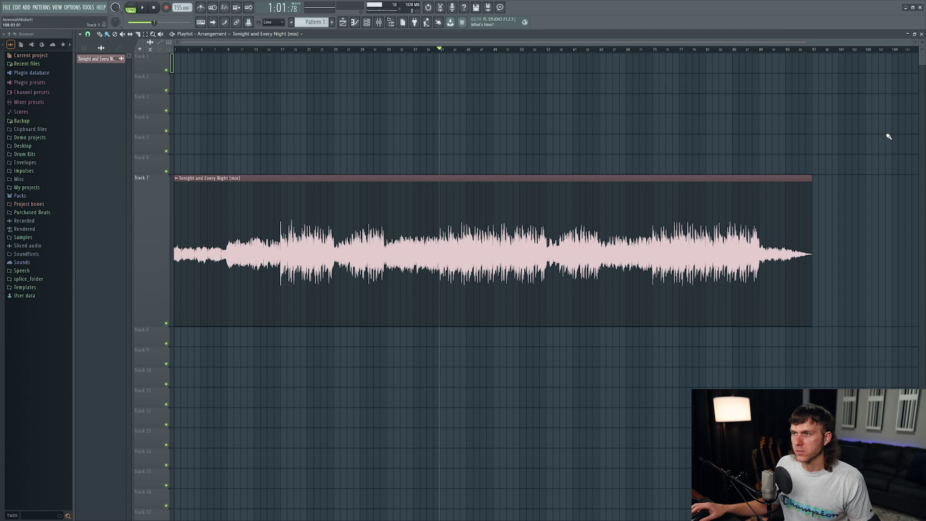
pyautogui.press('space')
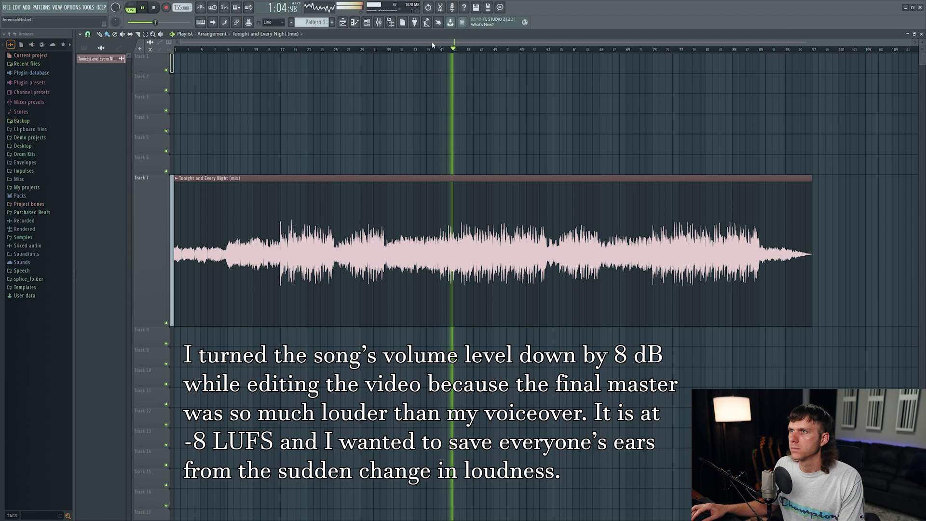
pyautogui.click(379, 28)
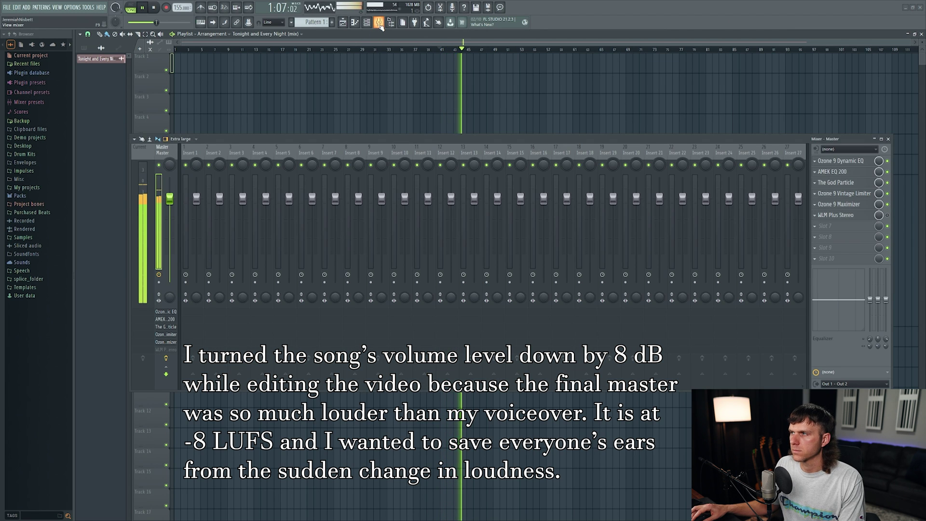
pyautogui.click(380, 26)
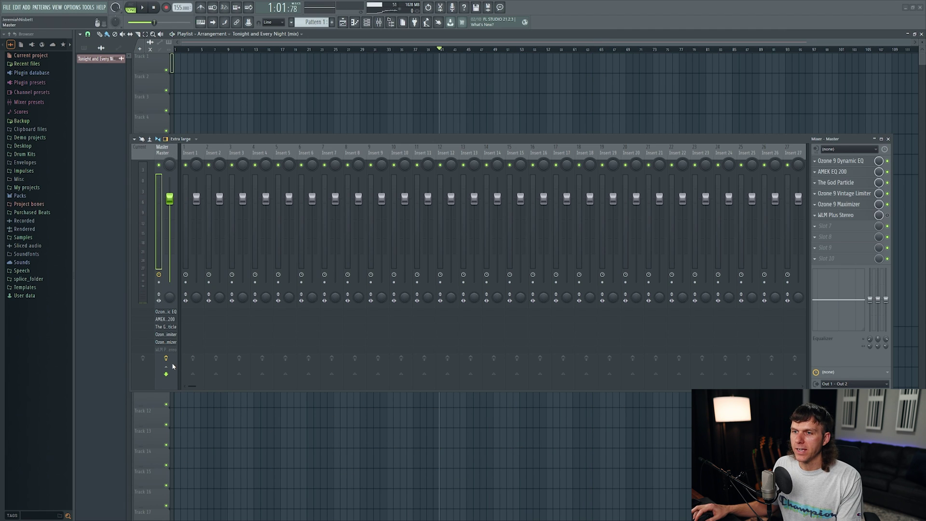
# Audition the song from about bar 42 with all Master track effects bypassed, and re-enable the effects.
pyautogui.click(167, 359)
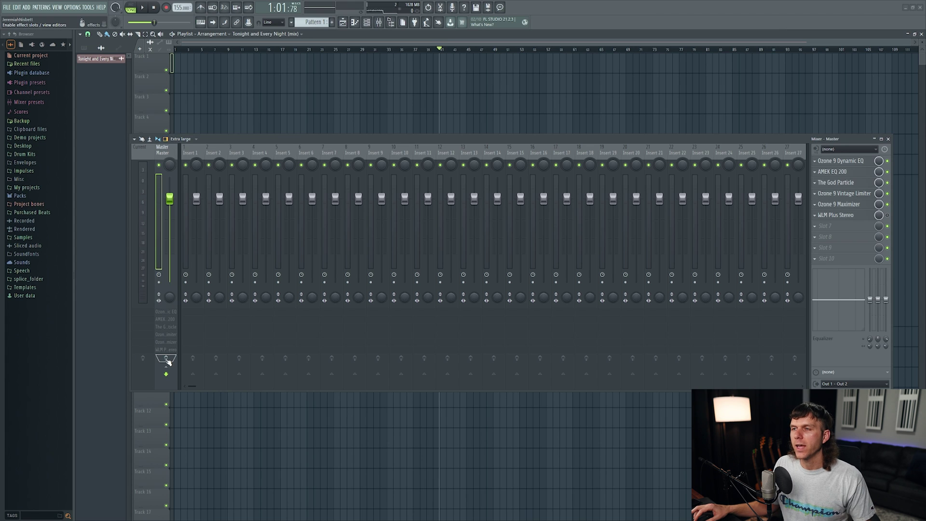
pyautogui.click(888, 139)
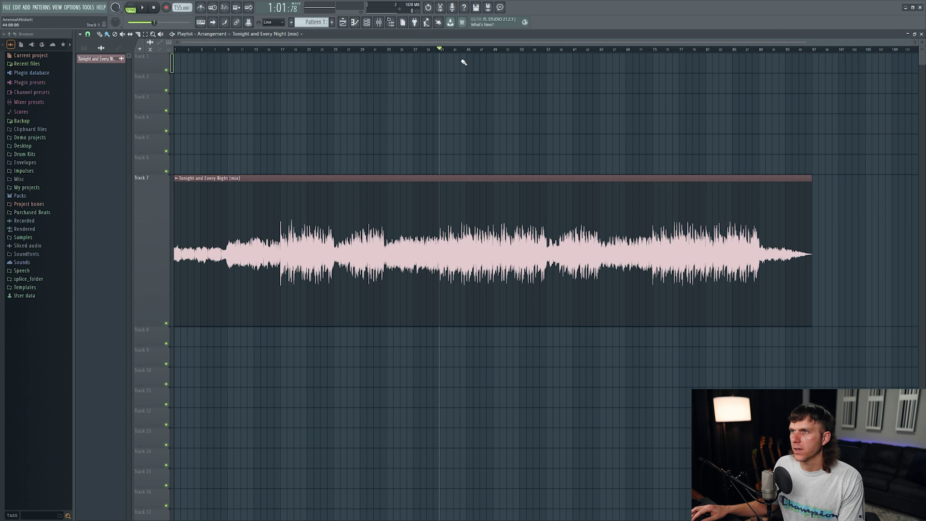
pyautogui.click(447, 50)
pyautogui.click(379, 23)
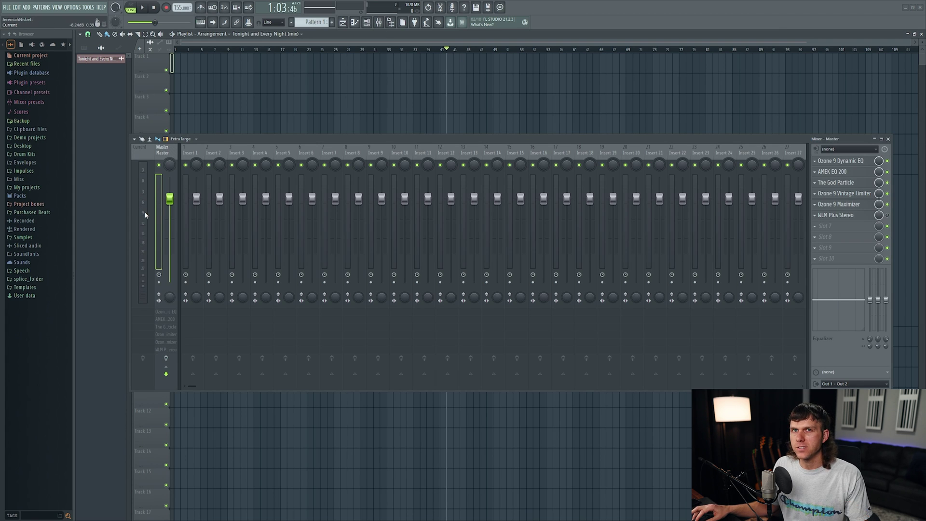
pyautogui.press('space')
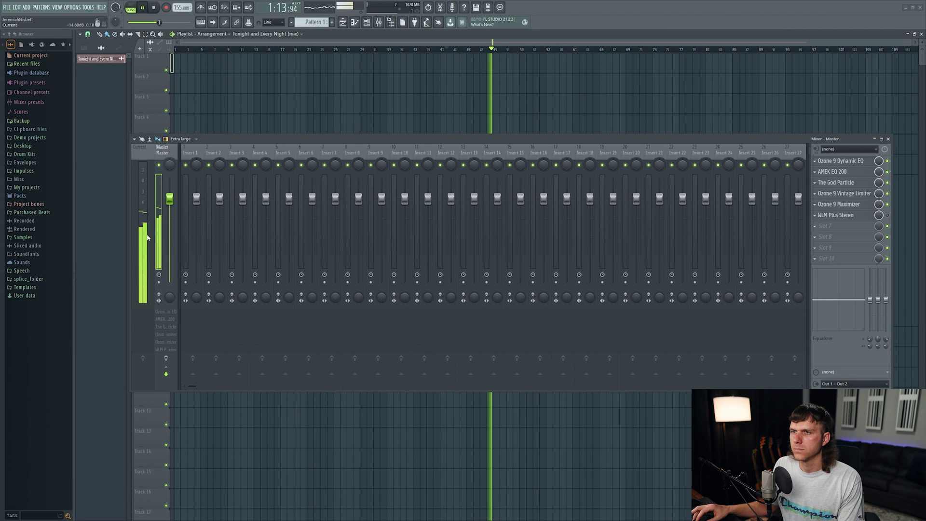
pyautogui.click(167, 358)
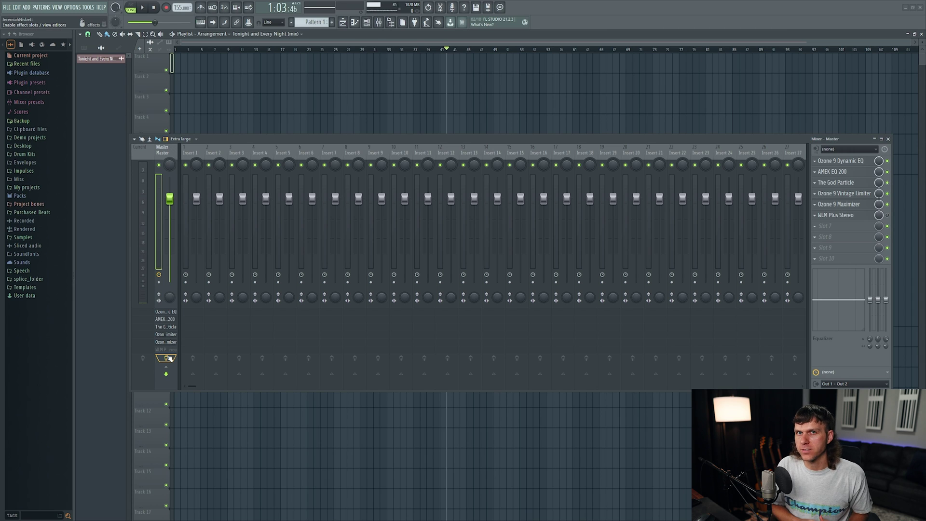
# Open Ozone 9 Dynamic EQ on the Master track and inspect the settings of bands 4, 3, 5 and 2.
pyautogui.click(860, 161)
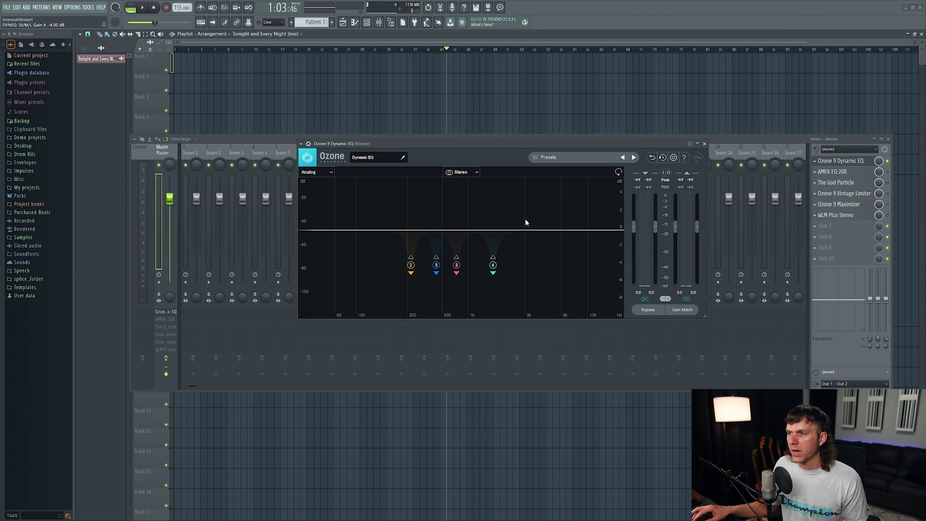
pyautogui.click(494, 267)
pyautogui.click(457, 268)
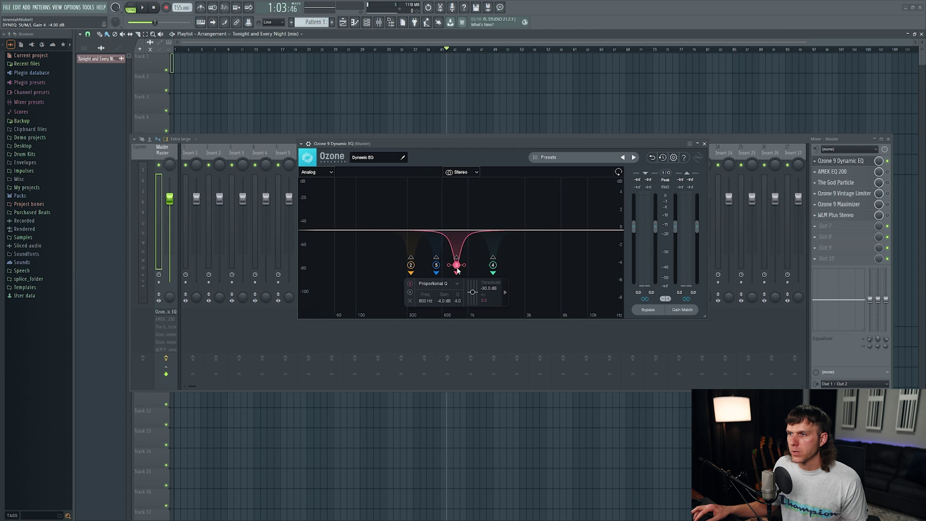
pyautogui.click(437, 266)
pyautogui.click(410, 266)
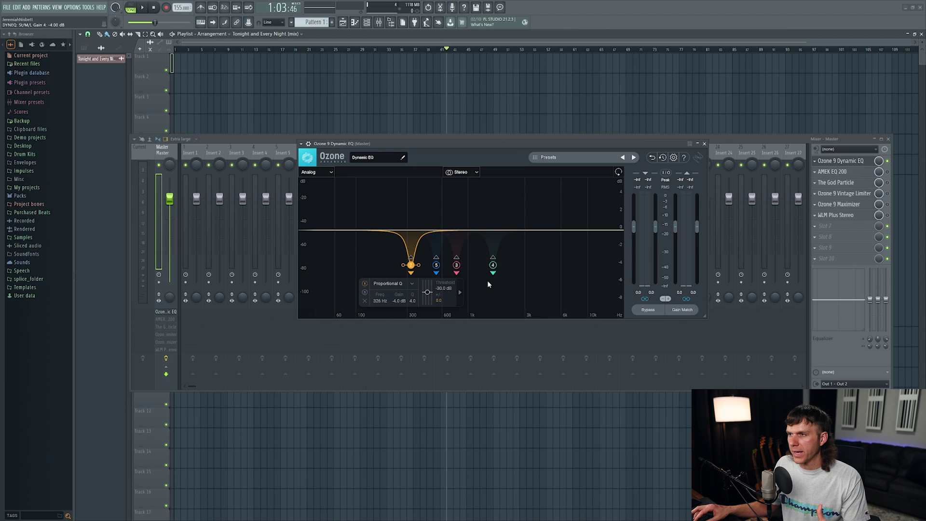
pyautogui.click(487, 279)
# Play the song and listen to Dynamic EQ bands 4 and 3 soloed one at a time.
pyautogui.press('space')
pyautogui.click(493, 265)
pyautogui.click(447, 294)
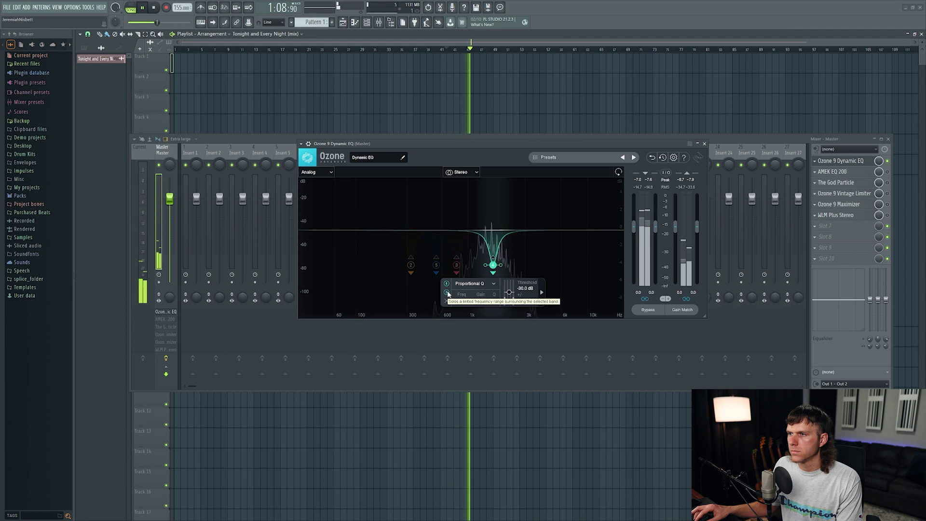
pyautogui.click(532, 258)
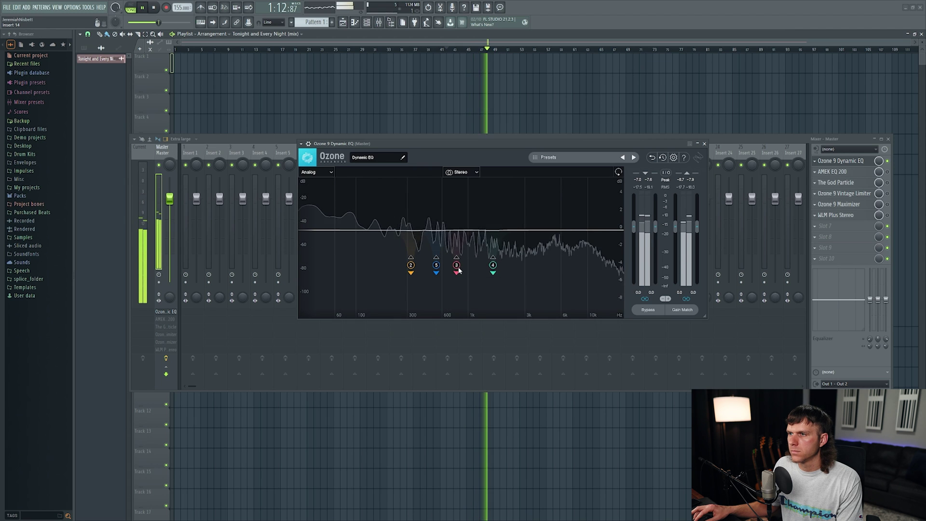
pyautogui.click(456, 265)
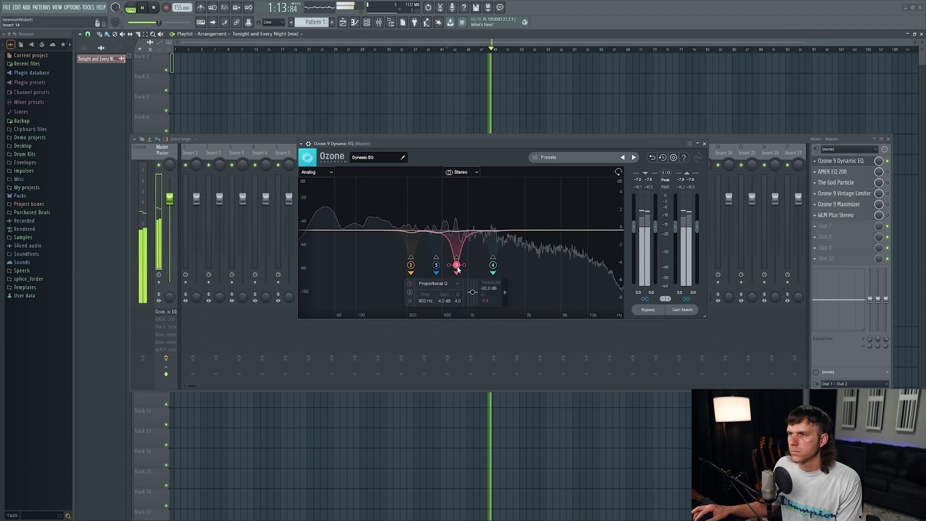
pyautogui.click(410, 292)
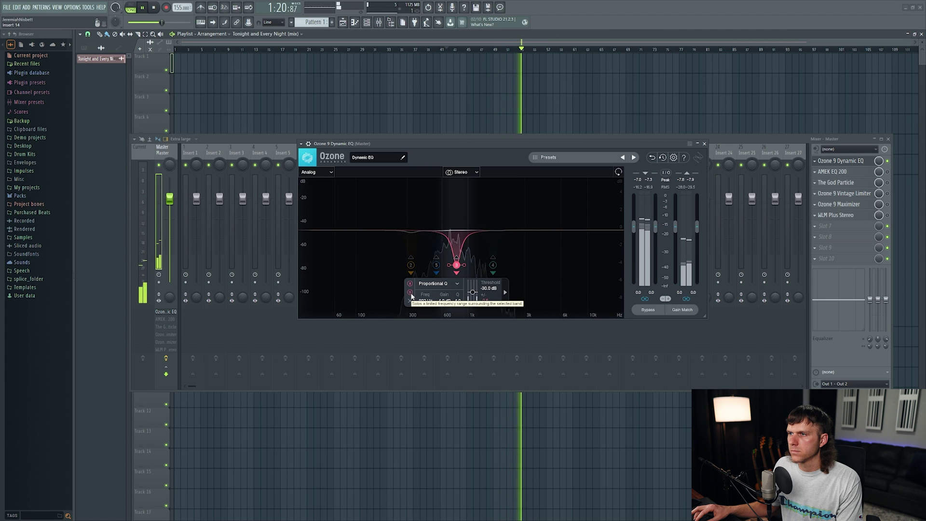
pyautogui.click(411, 292)
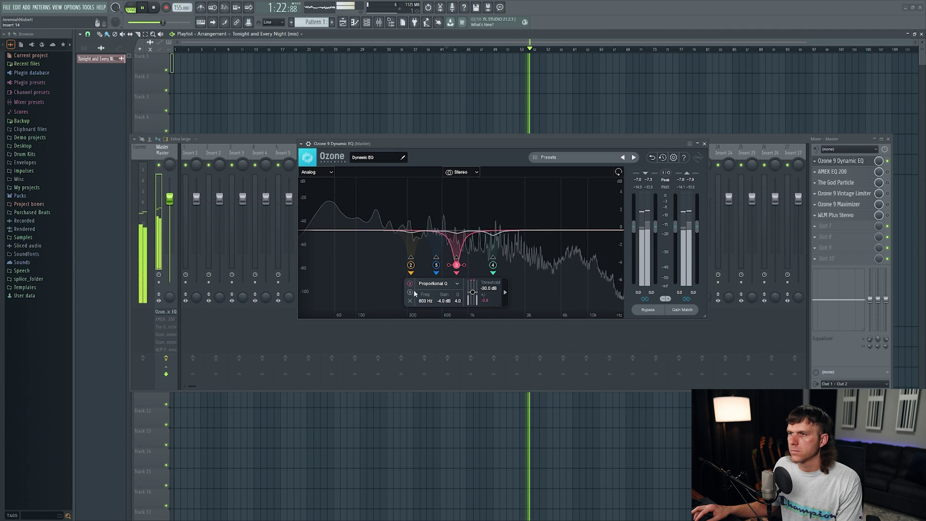
# Listen to Dynamic EQ bands 5 and 2 soloed in turn, and stop playback after hearing the full signal.
pyautogui.click(436, 265)
pyautogui.click(392, 293)
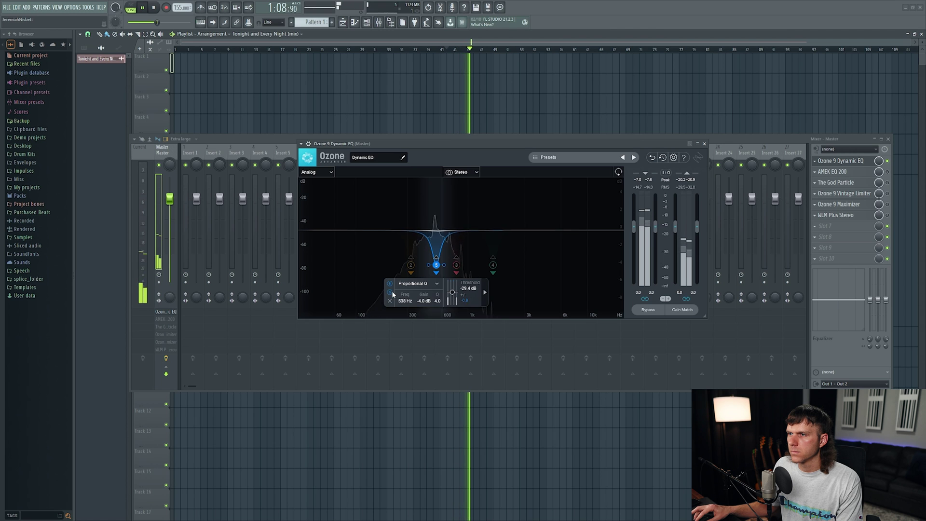
pyautogui.click(410, 265)
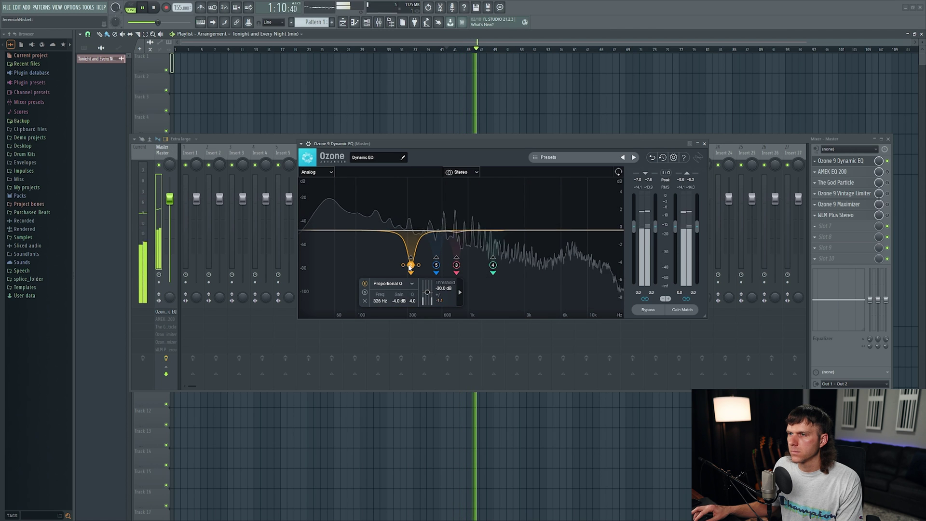
pyautogui.click(365, 293)
pyautogui.click(366, 293)
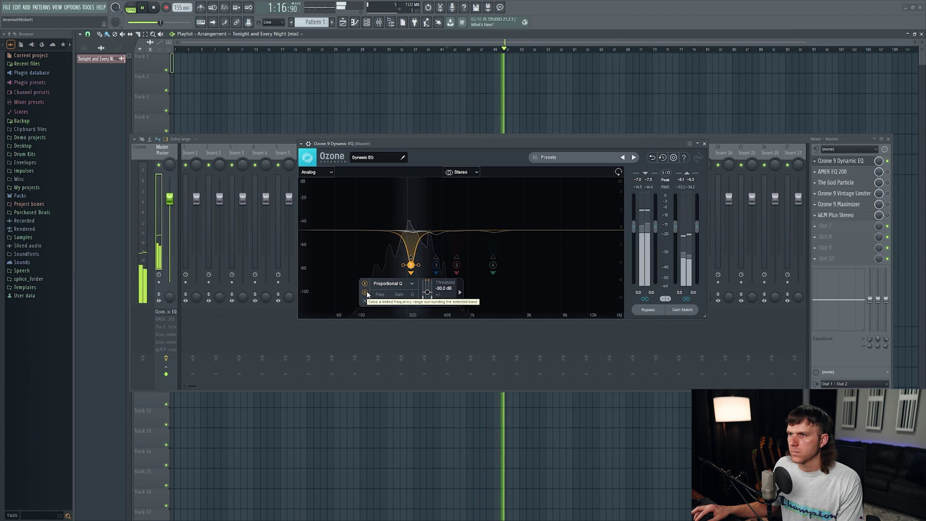
pyautogui.click(366, 292)
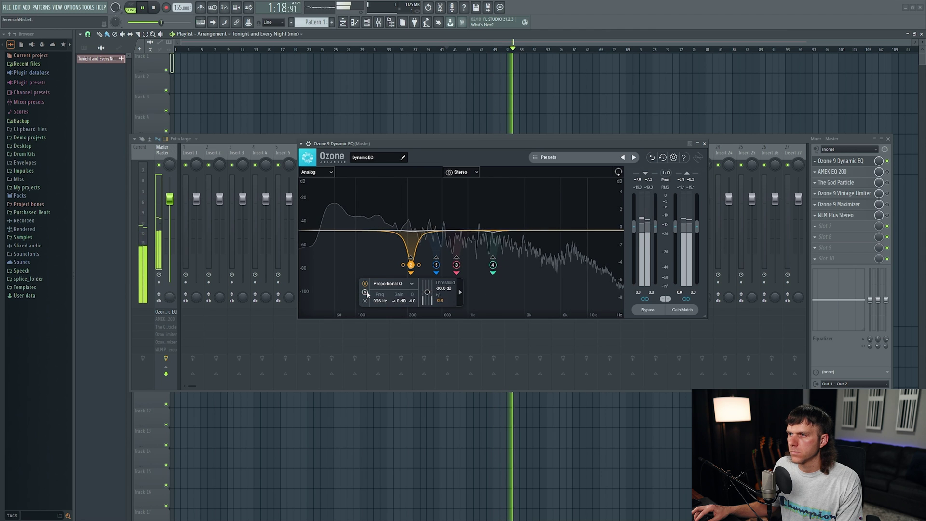
pyautogui.click(528, 280)
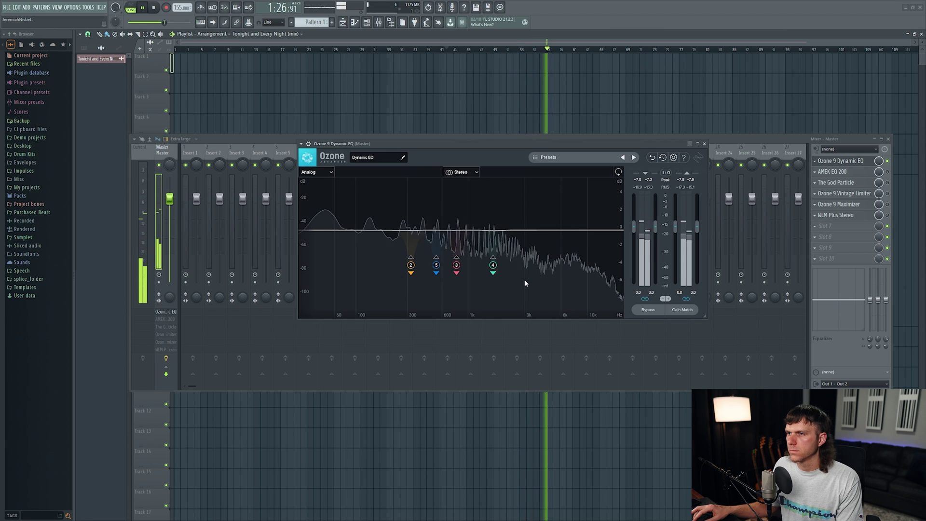
pyautogui.press('space')
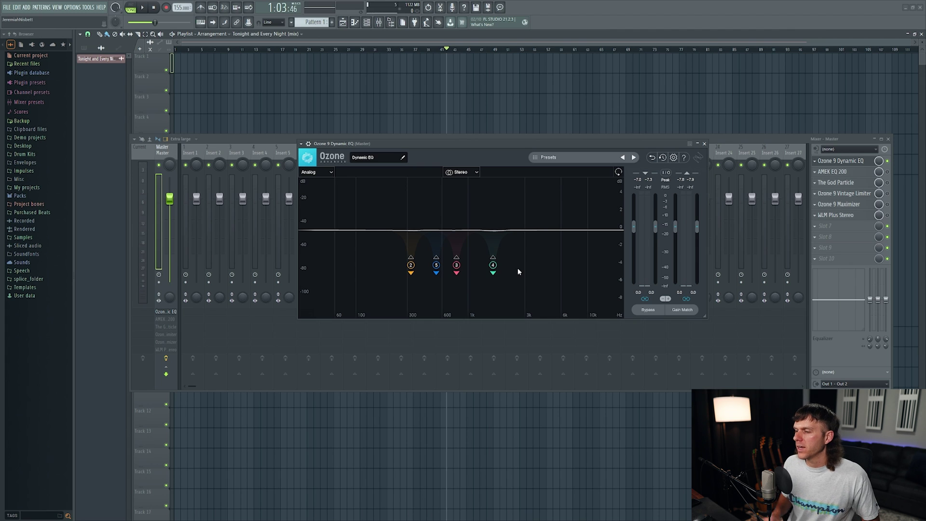
# Review the frequency, gain, Q and threshold settings of the four Dynamic EQ bands with playback stopped.
pyautogui.click(493, 266)
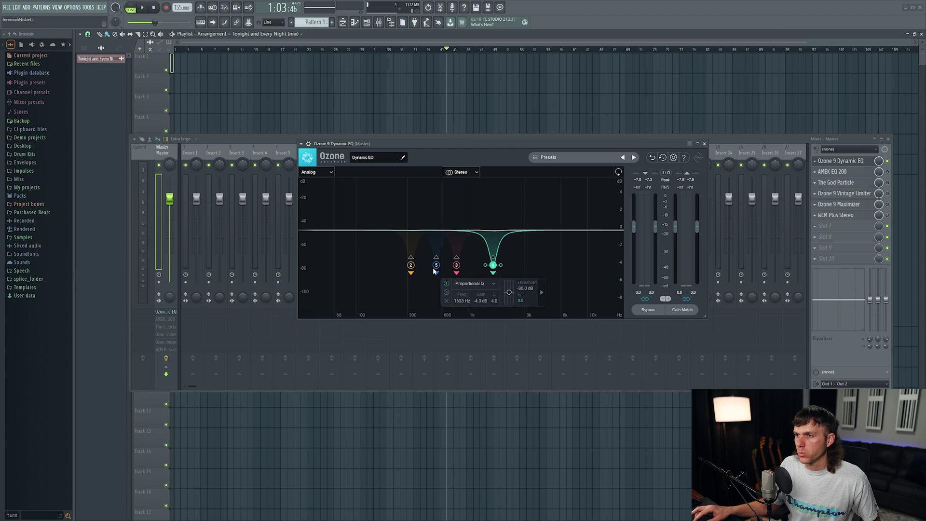
pyautogui.click(436, 266)
pyautogui.click(456, 266)
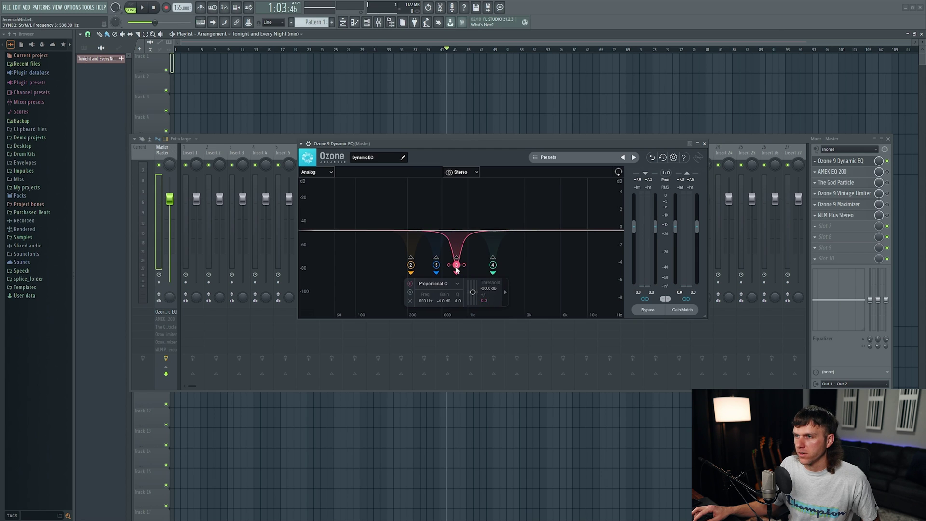
pyautogui.click(411, 266)
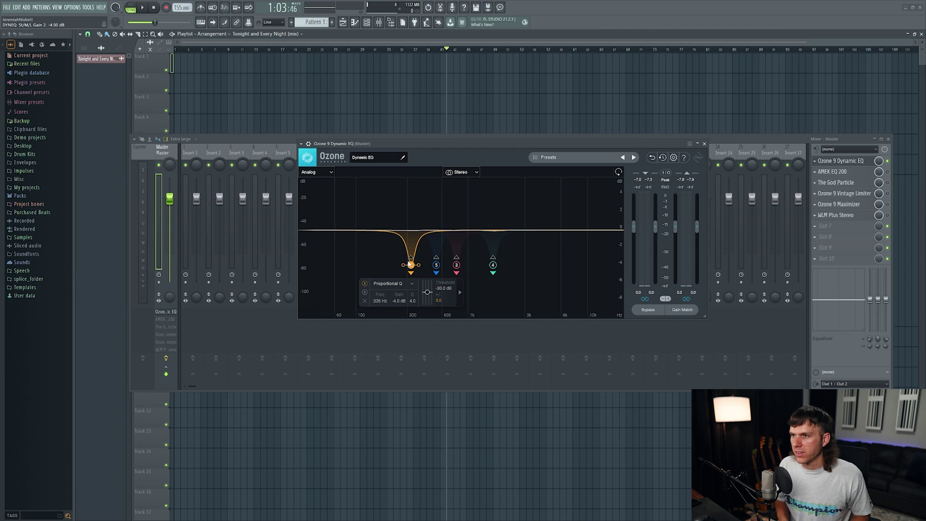
pyautogui.click(437, 266)
pyautogui.click(457, 266)
pyautogui.click(492, 265)
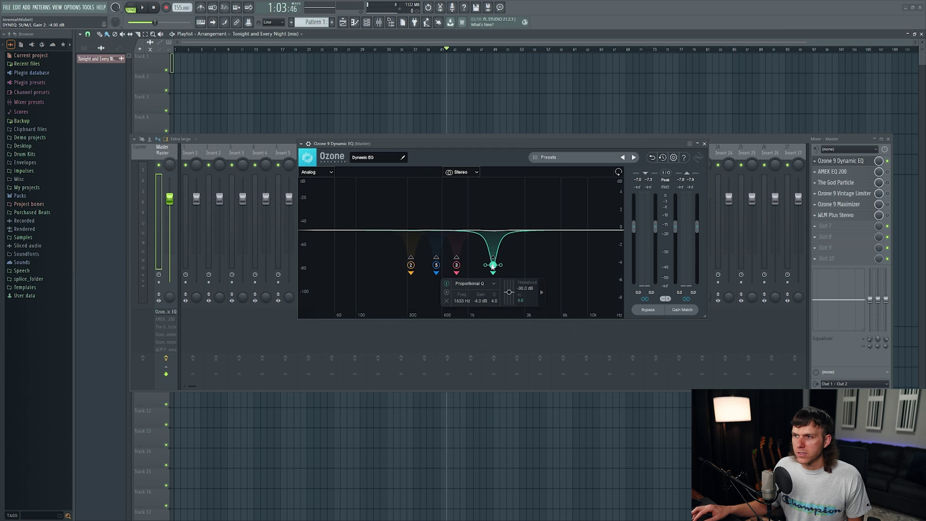
pyautogui.click(519, 263)
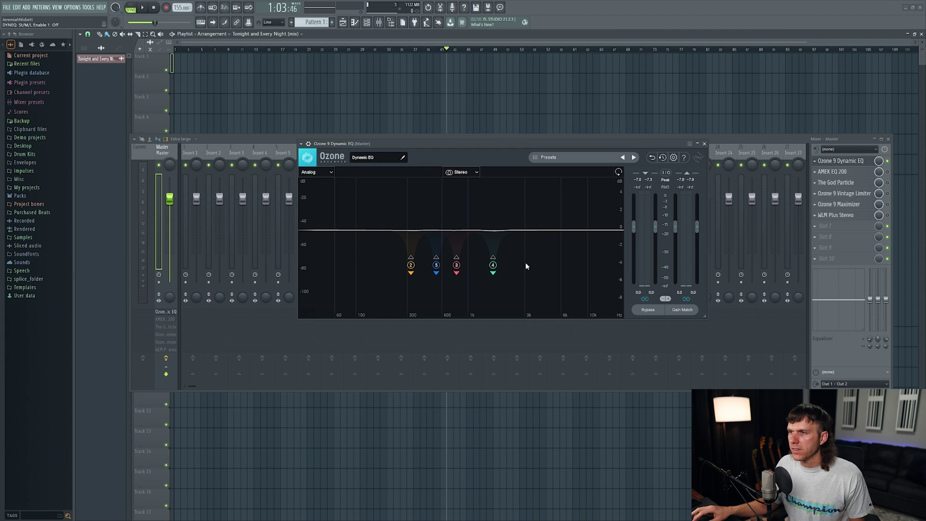
# Sweep a temporary boost band from 8812 Hz down to 4316 Hz at 2.4 dB, delete it and close the Dynamic EQ.
pyautogui.doubleClick(556, 230)
pyautogui.moveTo(555, 230); pyautogui.dragTo(581, 205)
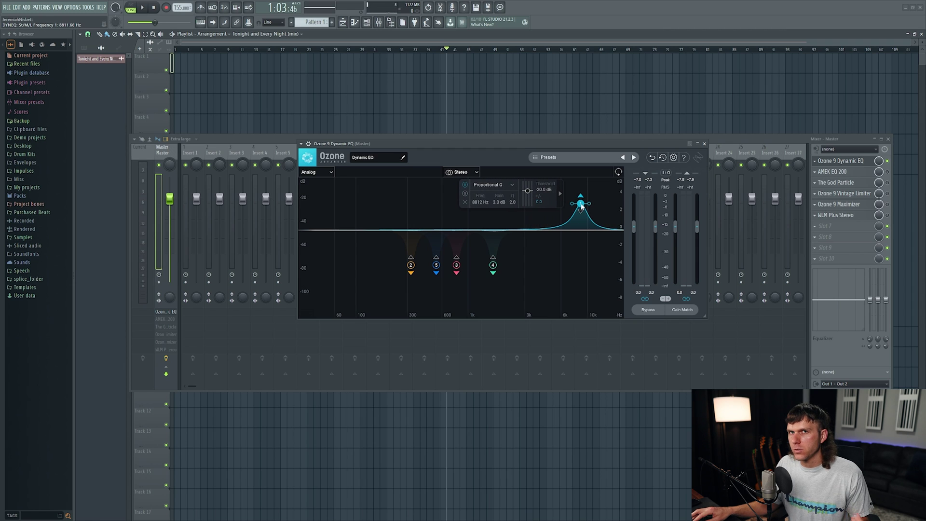
pyautogui.moveTo(581, 205); pyautogui.dragTo(570, 210)
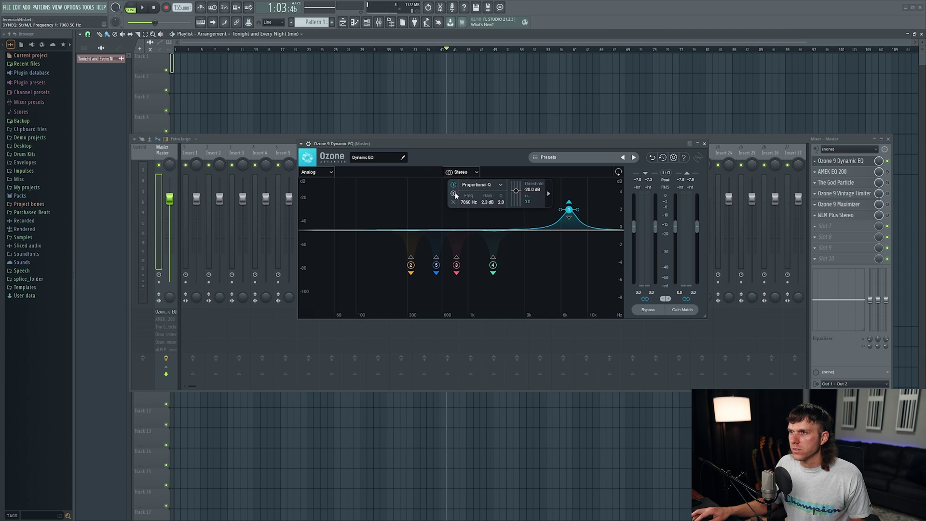
pyautogui.moveTo(569, 209)
pyautogui.mouseDown()
pyautogui.moveTo(539, 231)
pyautogui.moveTo(583, 230)
pyautogui.moveTo(572, 229)
pyautogui.moveTo(569, 202)
pyautogui.moveTo(539, 210)
pyautogui.moveTo(553, 207)
pyautogui.mouseUp()
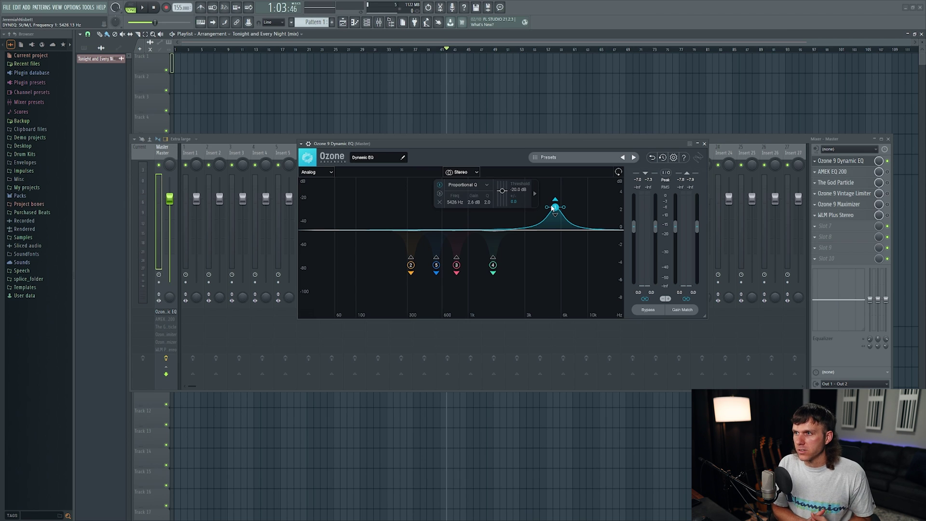
pyautogui.moveTo(553, 208); pyautogui.dragTo(543, 211)
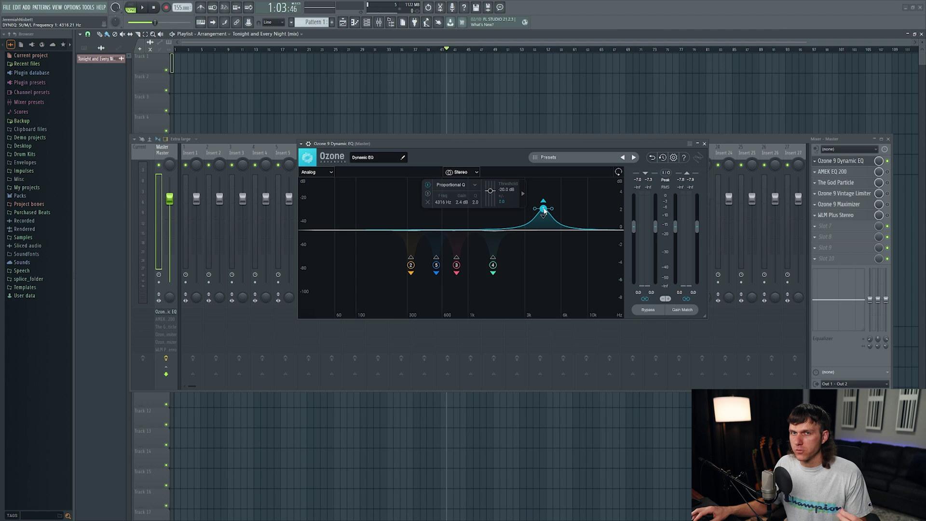
pyautogui.click(427, 202)
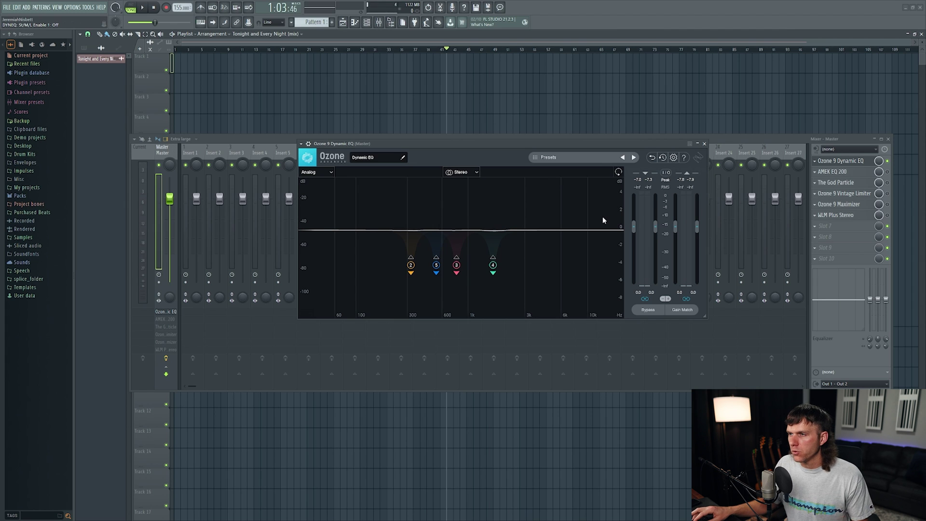
pyautogui.click(704, 143)
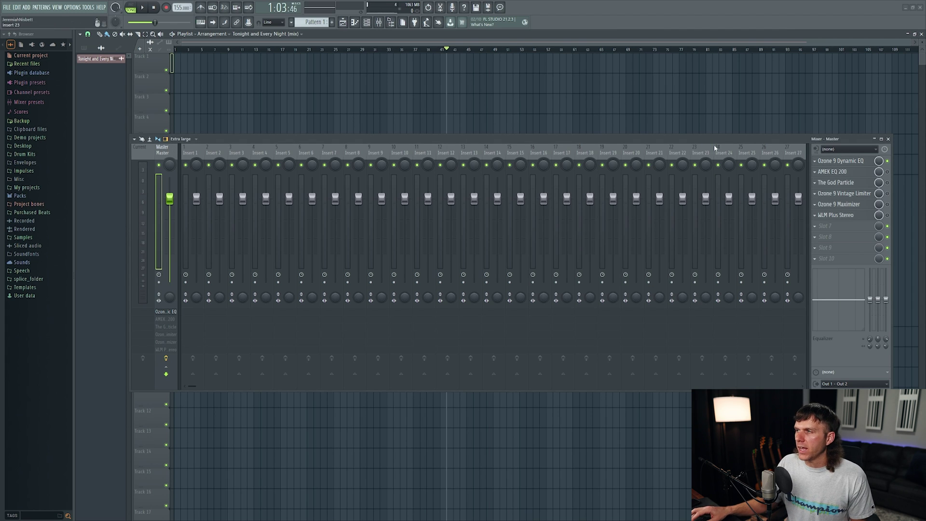
# Switch on and open AMEK EQ 200 on the Master track and review its high EQ band's frequency and gain settings.
pyautogui.click(888, 172)
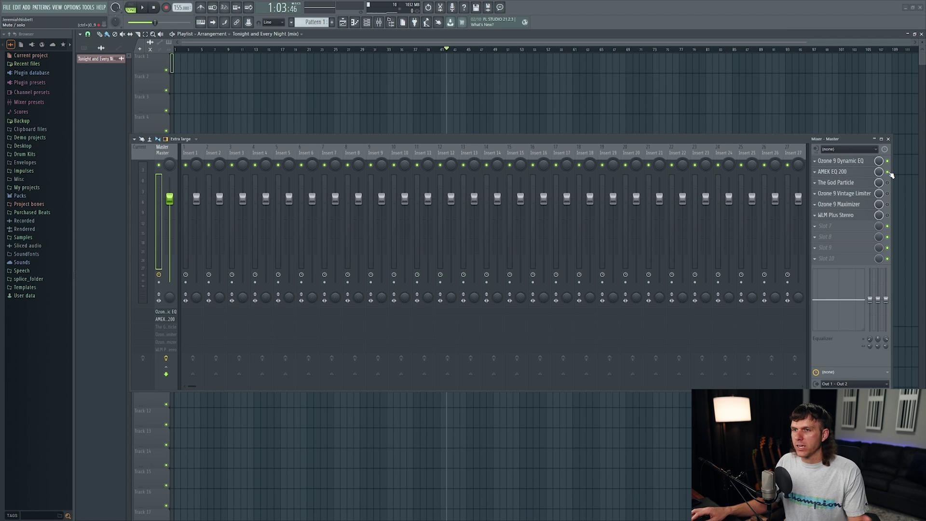
pyautogui.click(849, 172)
pyautogui.moveTo(640, 176); pyautogui.dragTo(627, 157)
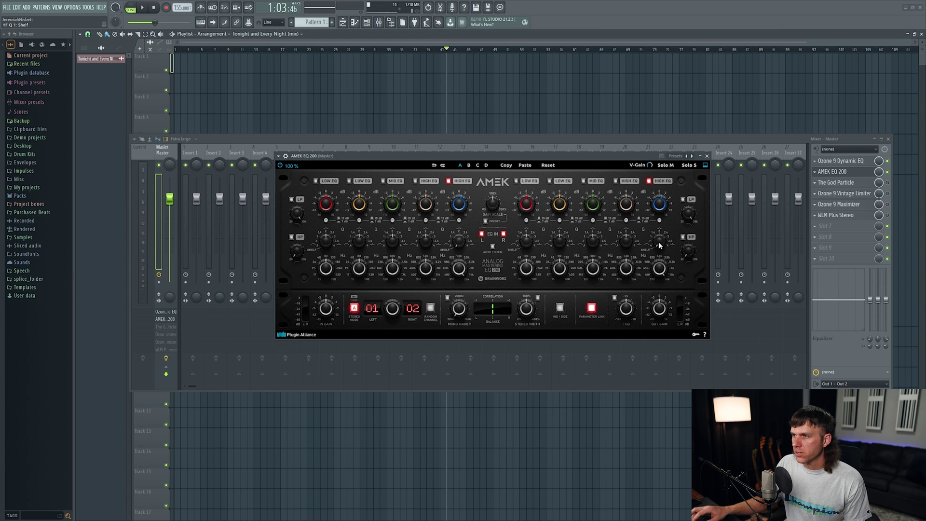
pyautogui.moveTo(659, 261)
pyautogui.moveTo(661, 206)
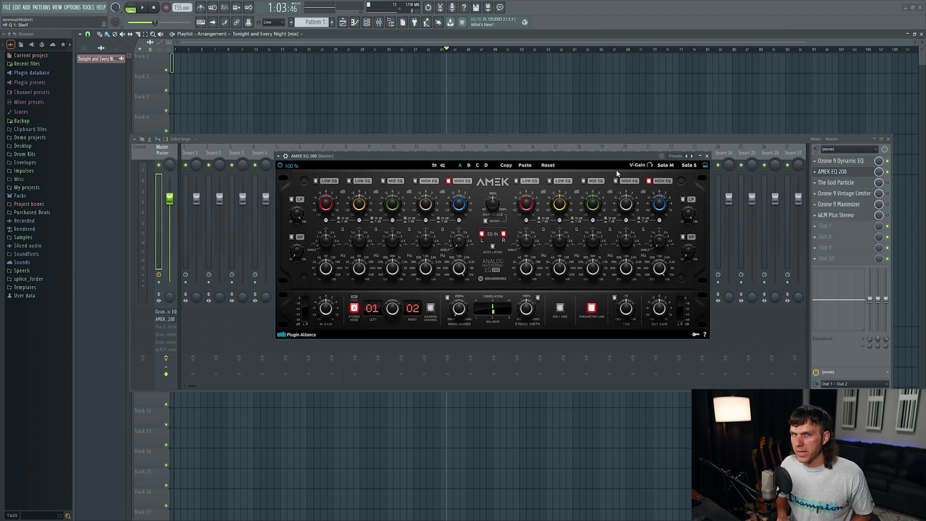
# Play the song while bypassing and re-enabling AMEK EQ 200 to compare, stop playback, review the high band frequency and close the plugin.
pyautogui.press('space')
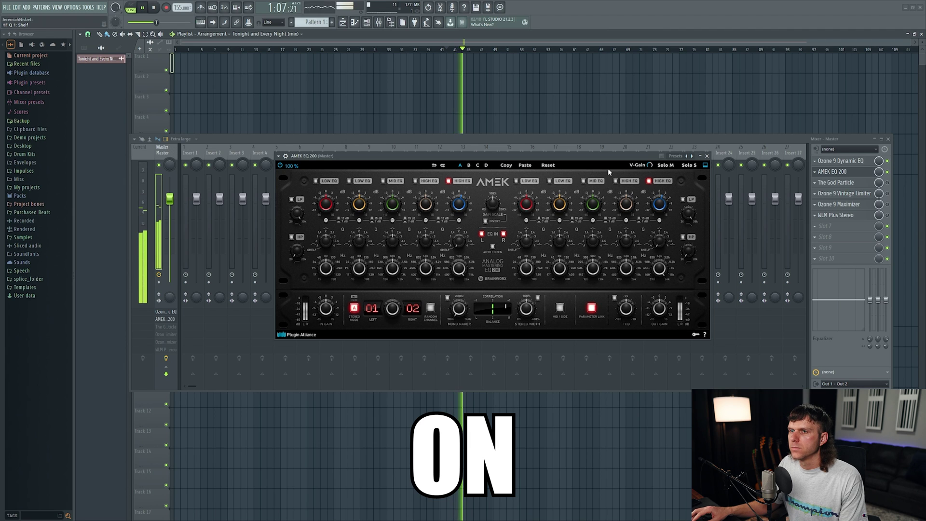
pyautogui.click(280, 164)
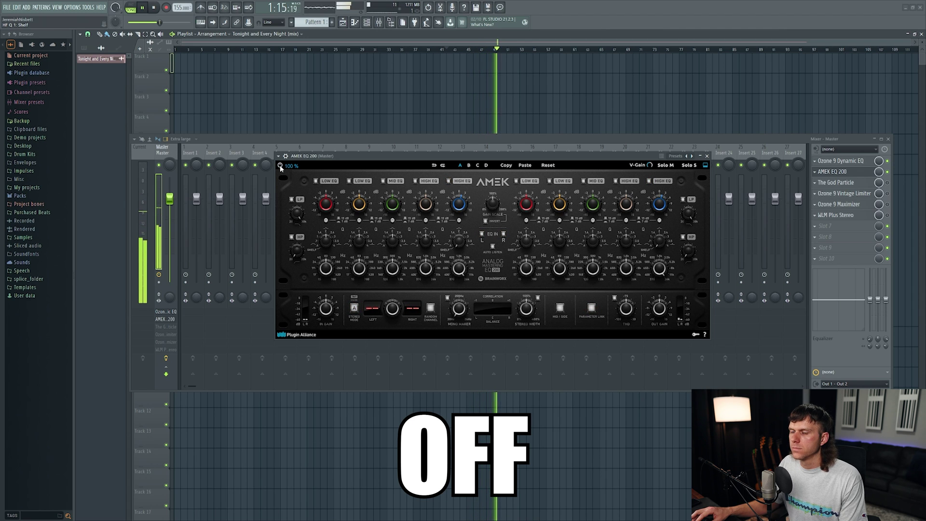
pyautogui.click(280, 165)
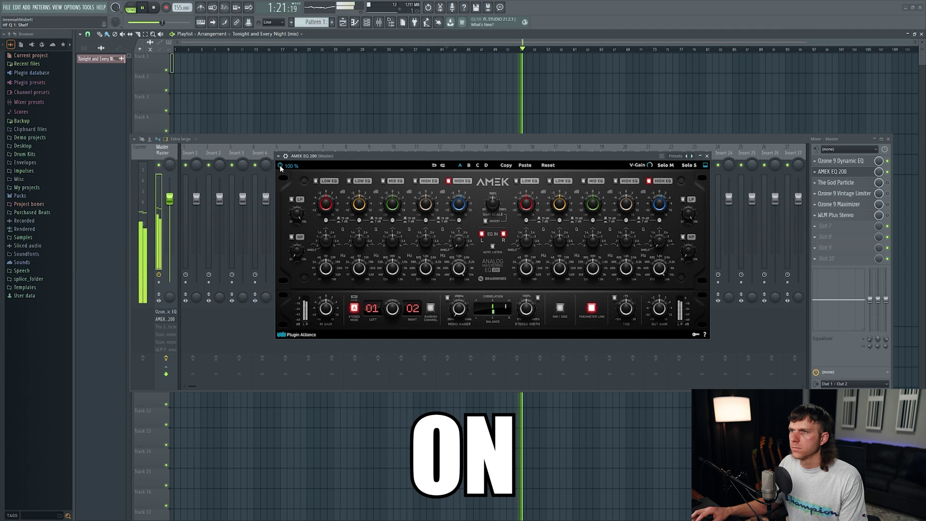
pyautogui.click(280, 164)
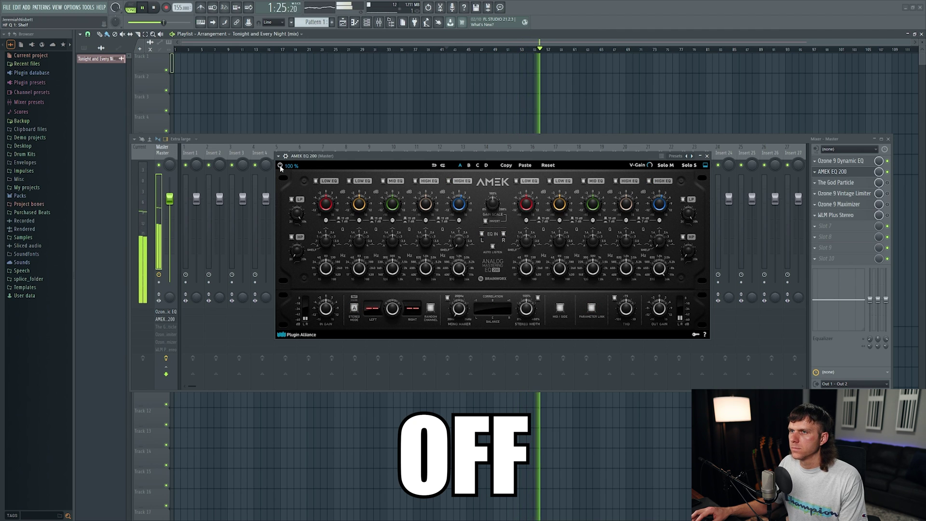
pyautogui.click(280, 165)
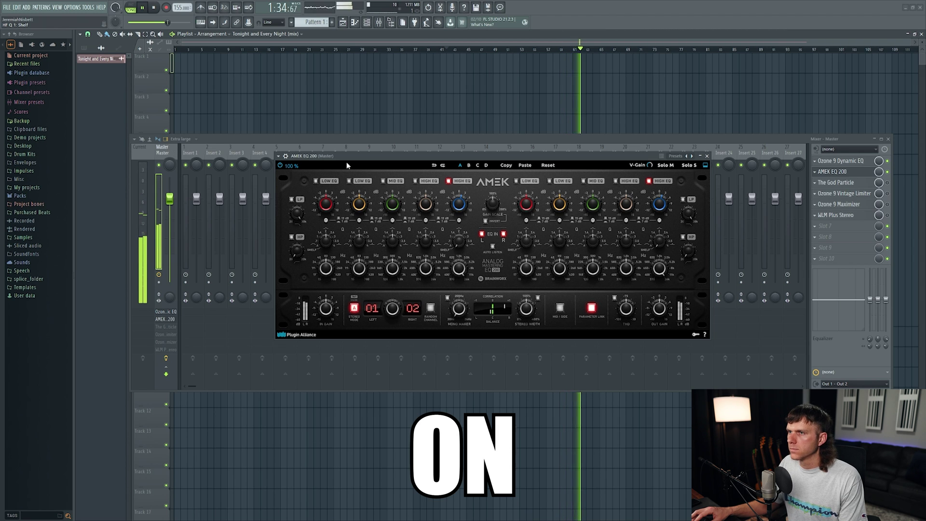
pyautogui.press('space')
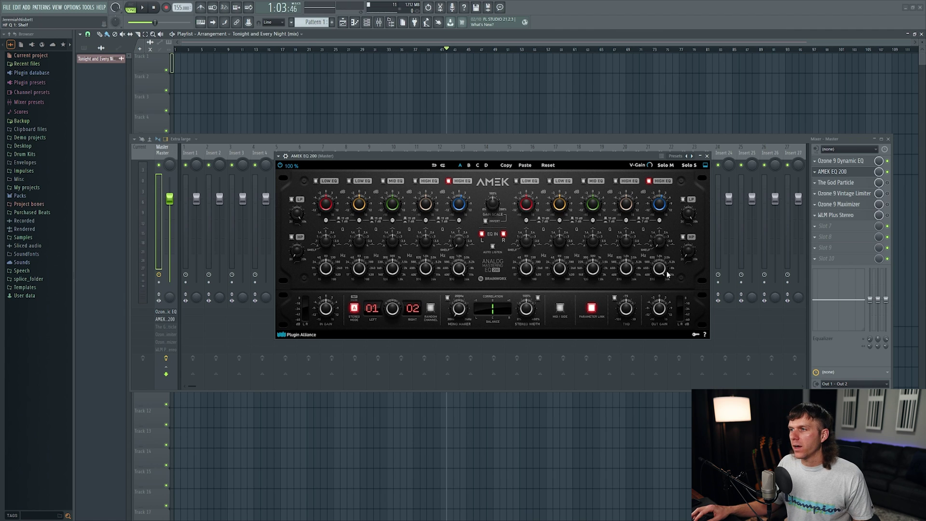
pyautogui.moveTo(662, 272)
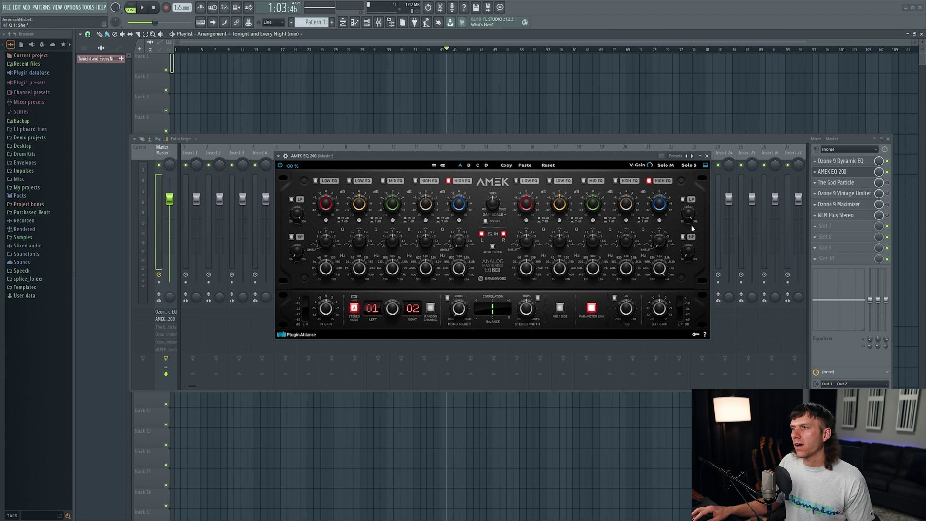
pyautogui.click(707, 156)
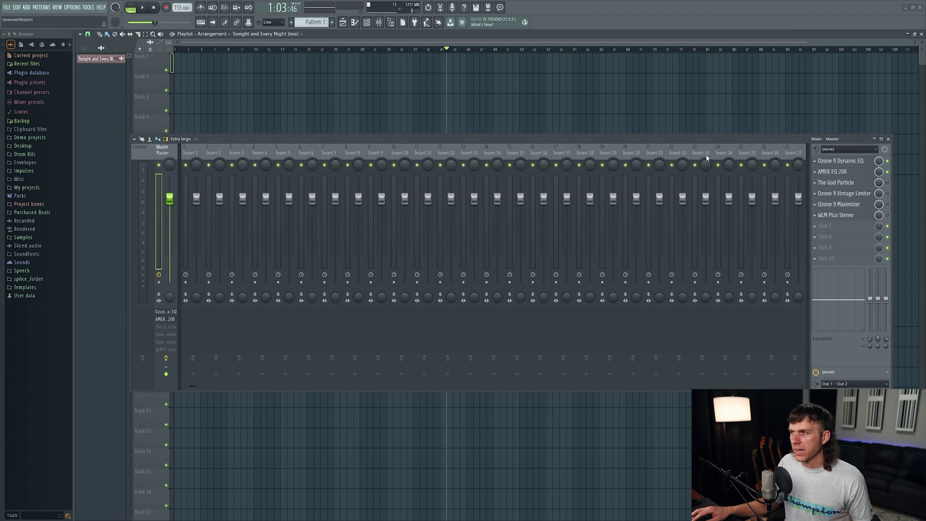
# Switch on and open The God Particle on the Master track and review its input and three EQ knobs.
pyautogui.click(852, 183)
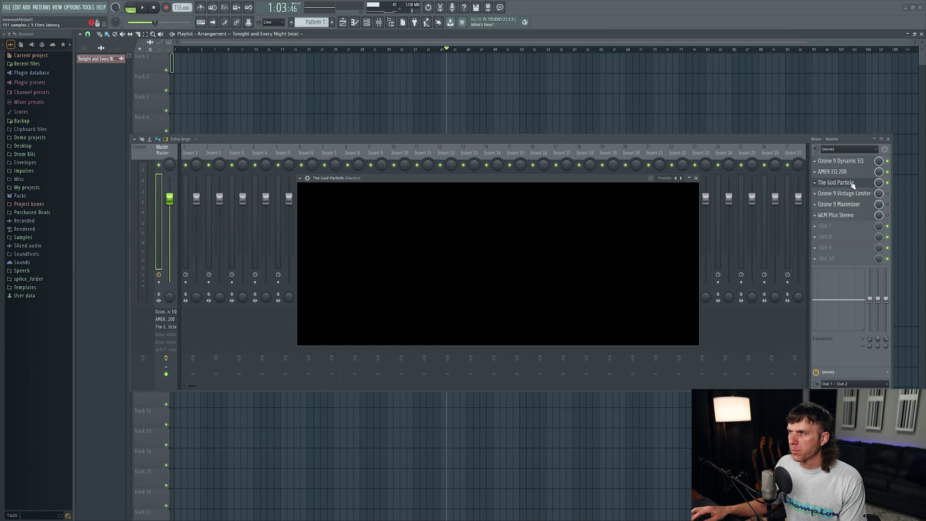
pyautogui.moveTo(569, 180); pyautogui.dragTo(562, 169)
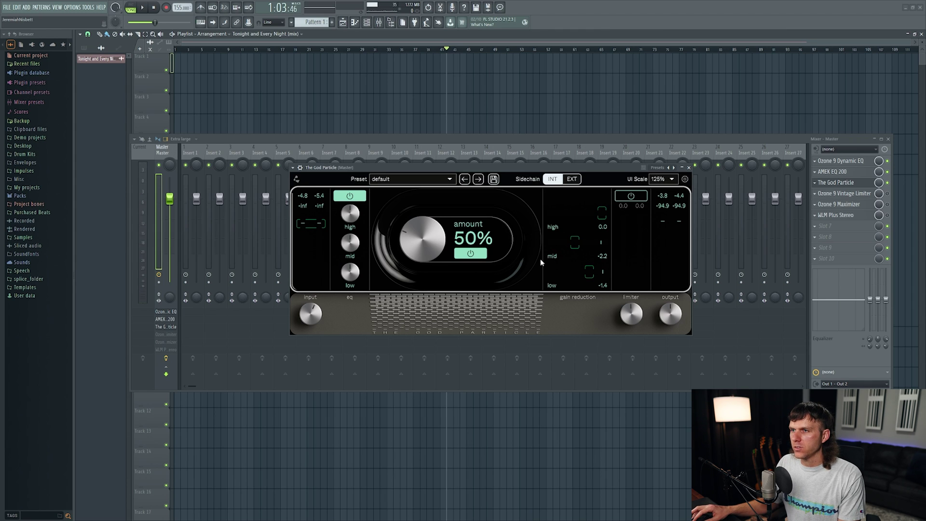
pyautogui.moveTo(319, 317)
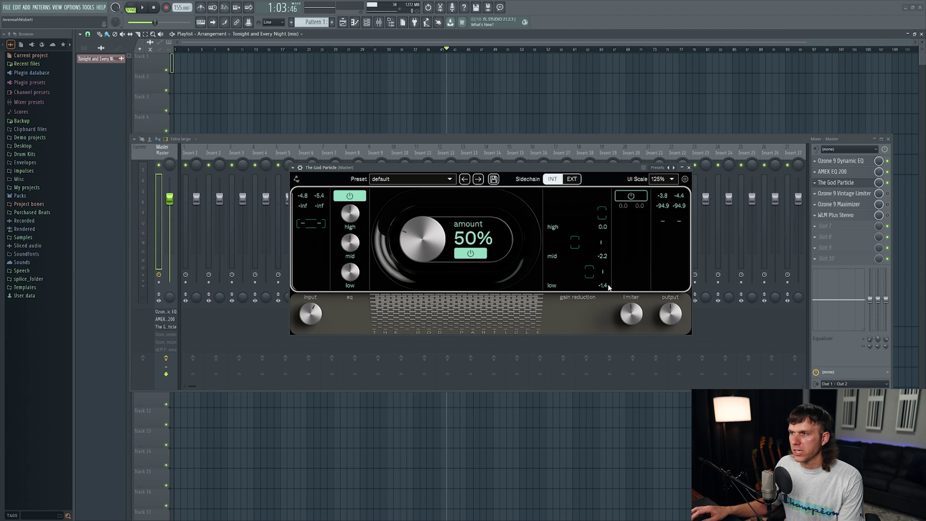
pyautogui.moveTo(356, 280)
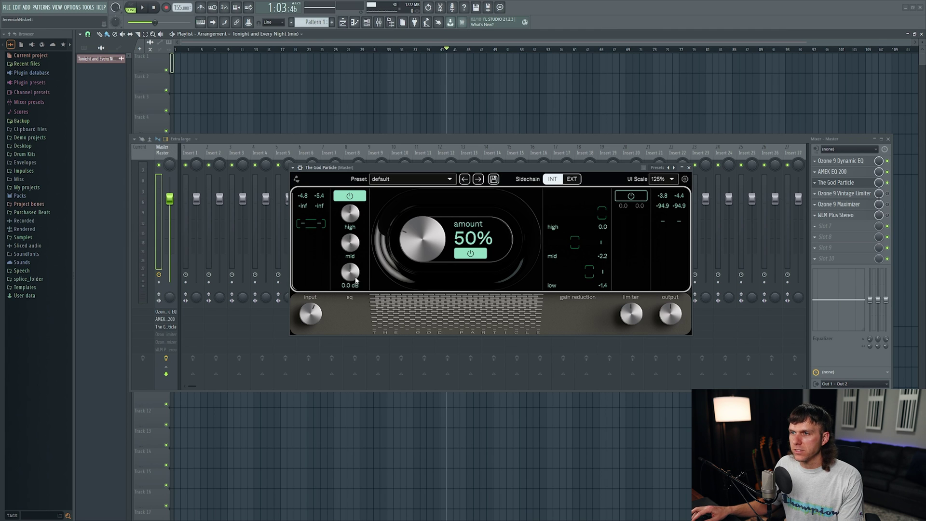
pyautogui.moveTo(354, 221)
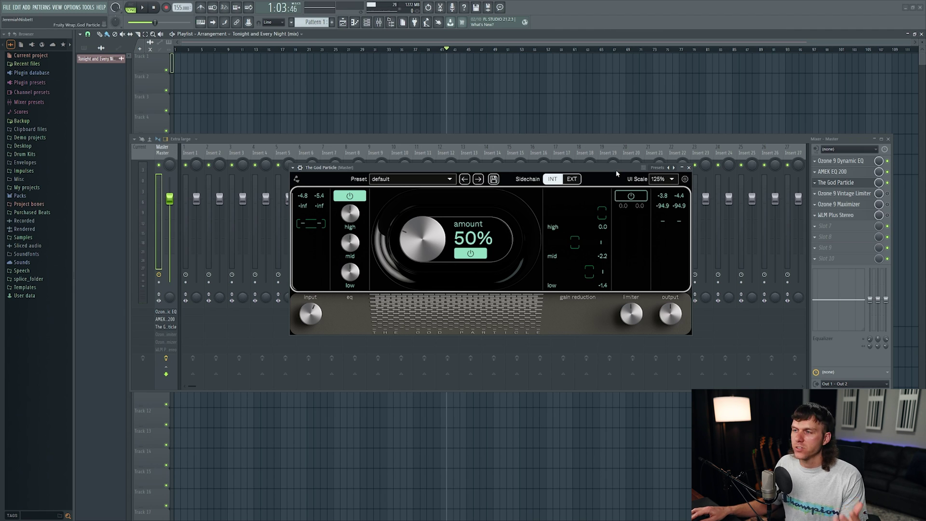
# Play the song through The God Particle at 50% amount, stop, and turn the amount knob up and back down.
pyautogui.press('space')
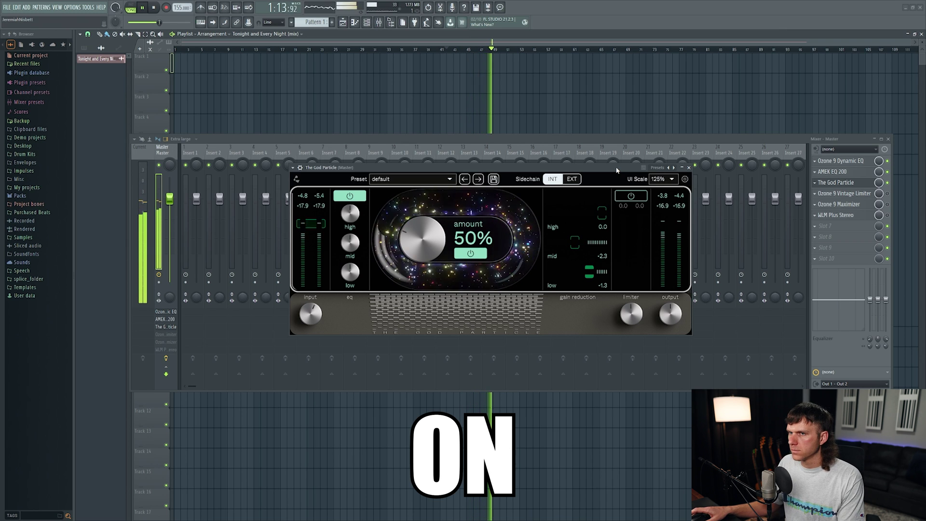
pyautogui.press('space')
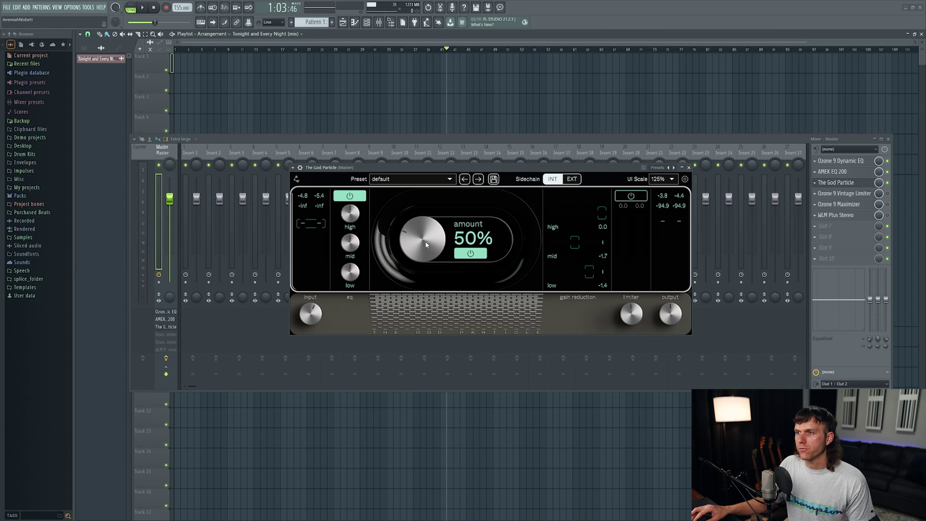
pyautogui.moveTo(426, 245); pyautogui.dragTo(450, 159)
pyautogui.moveTo(436, 236); pyautogui.dragTo(421, 249)
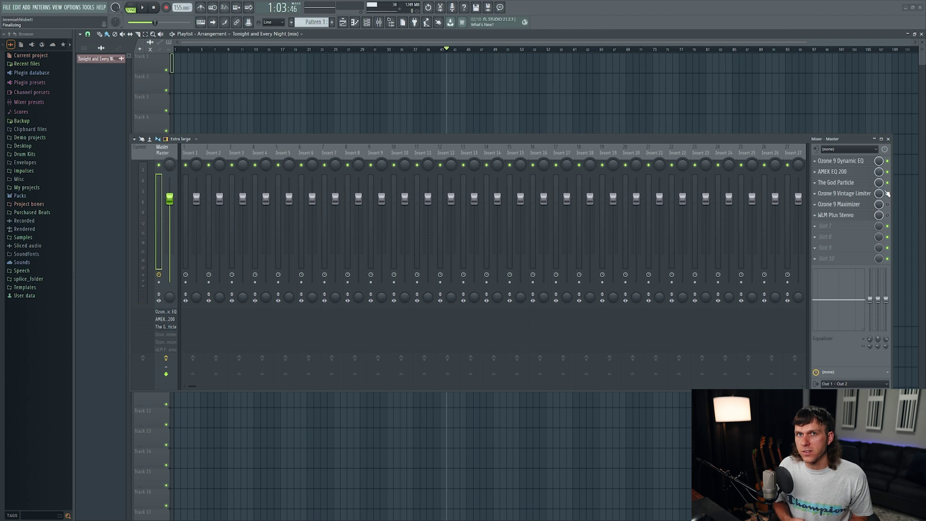
# Switch on and open the Ozone 9 Vintage Limiter, listen to the song through it, stop playback and close it.
pyautogui.click(887, 193)
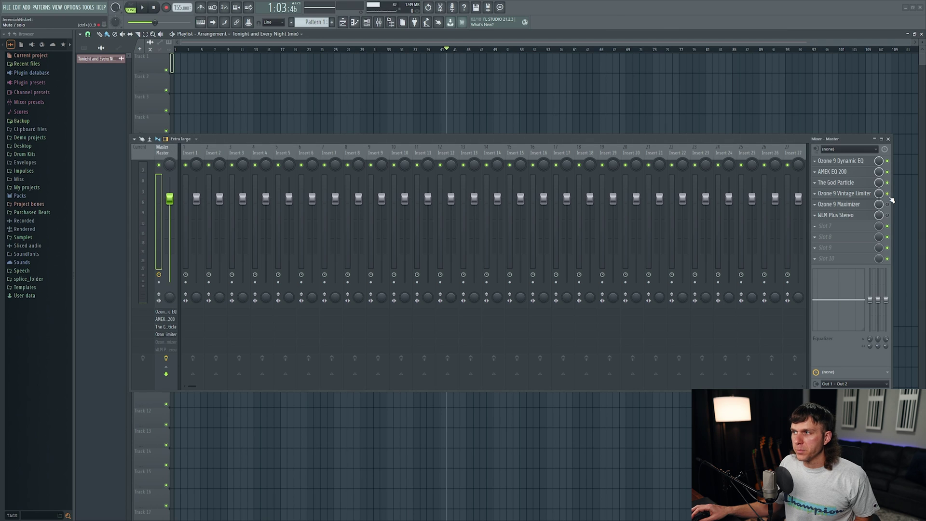
pyautogui.click(845, 195)
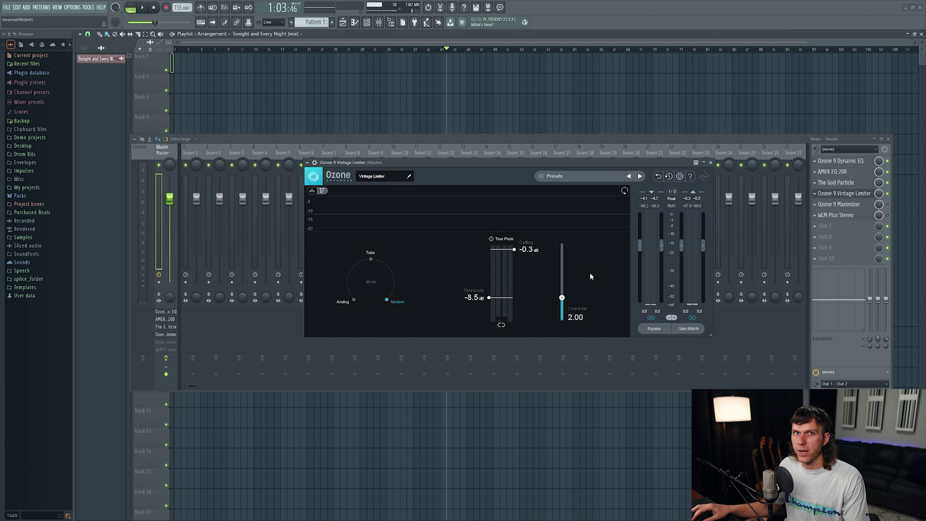
pyautogui.press('space')
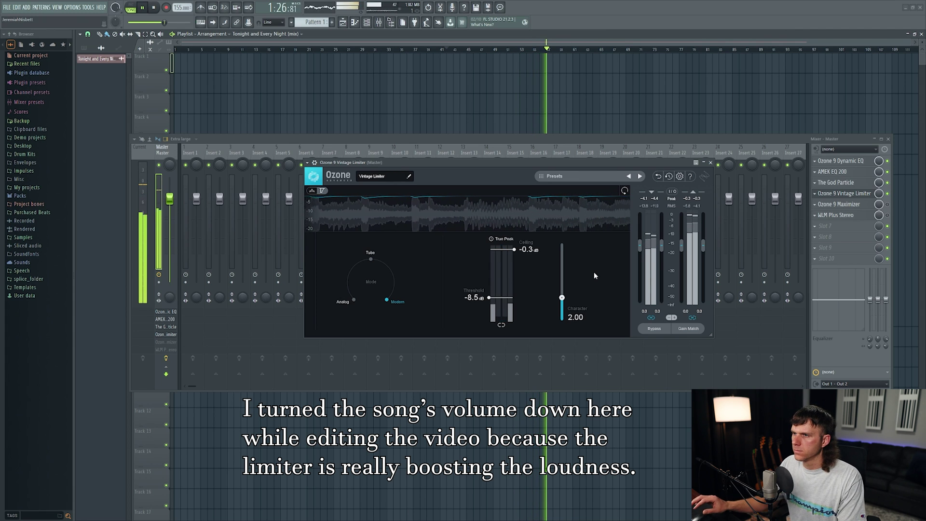
pyautogui.press('space')
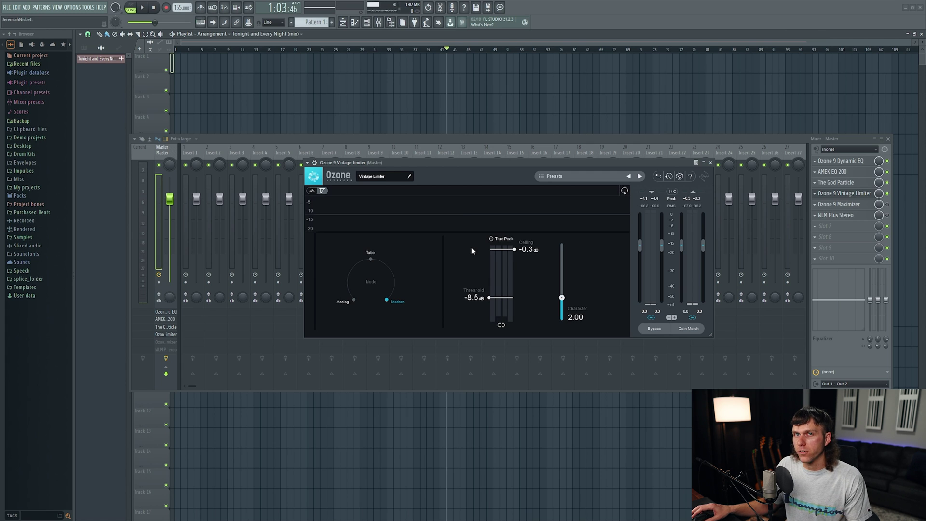
pyautogui.press('Escape')
# Switch on and open the Ozone 9 Maximizer, listen to the song through it, stop playback and close it.
pyautogui.click(887, 204)
pyautogui.click(849, 204)
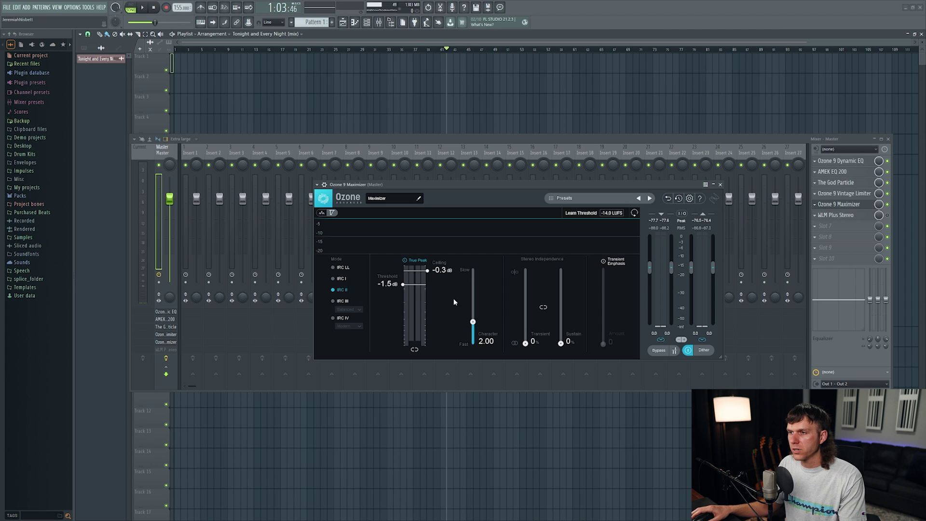
pyautogui.press('space')
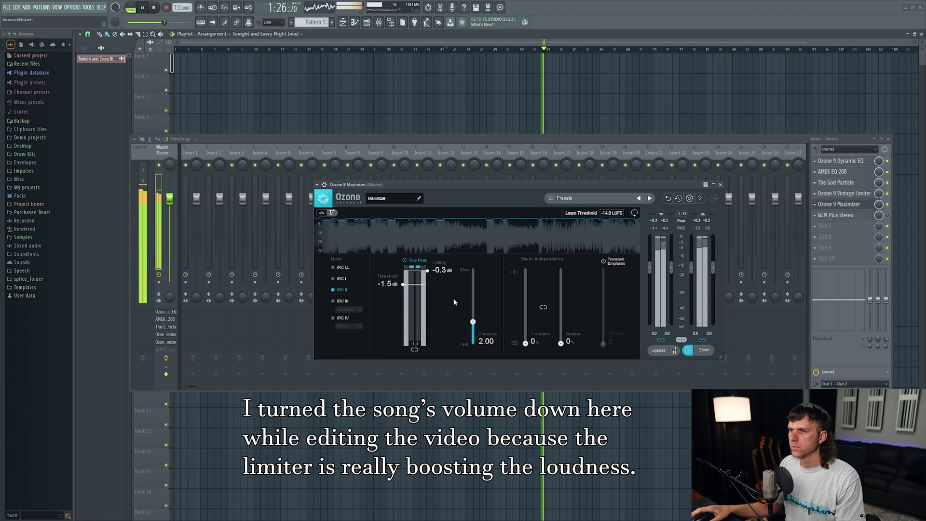
pyautogui.press('space')
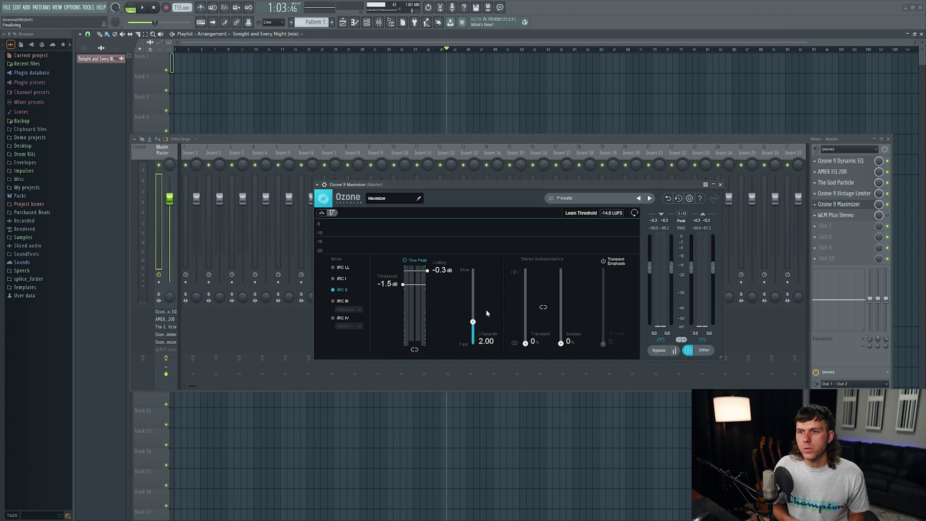
pyautogui.click(839, 204)
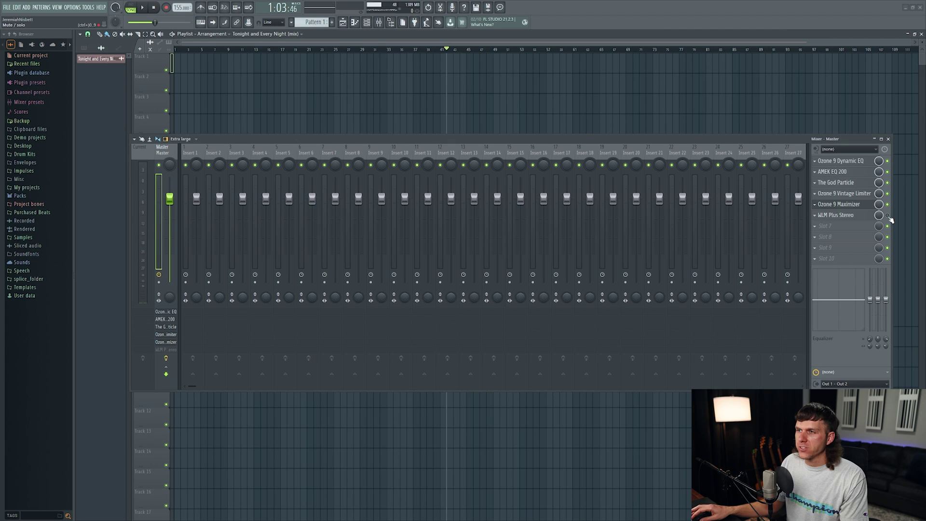
# Switch on and open the WLM Plus Stereo loudness meter and play the song to measure its loudness.
pyautogui.click(855, 217)
pyautogui.click(857, 218)
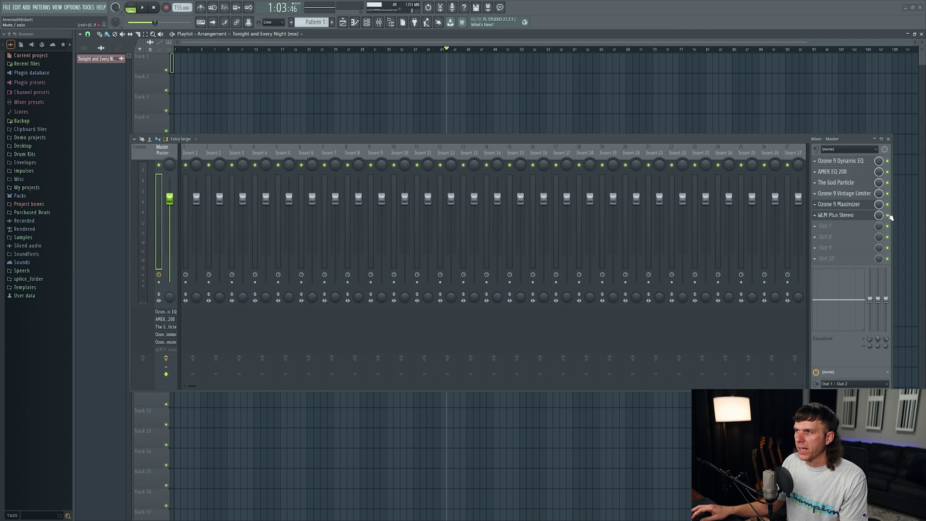
pyautogui.click(858, 218)
pyautogui.moveTo(556, 151); pyautogui.dragTo(534, 151)
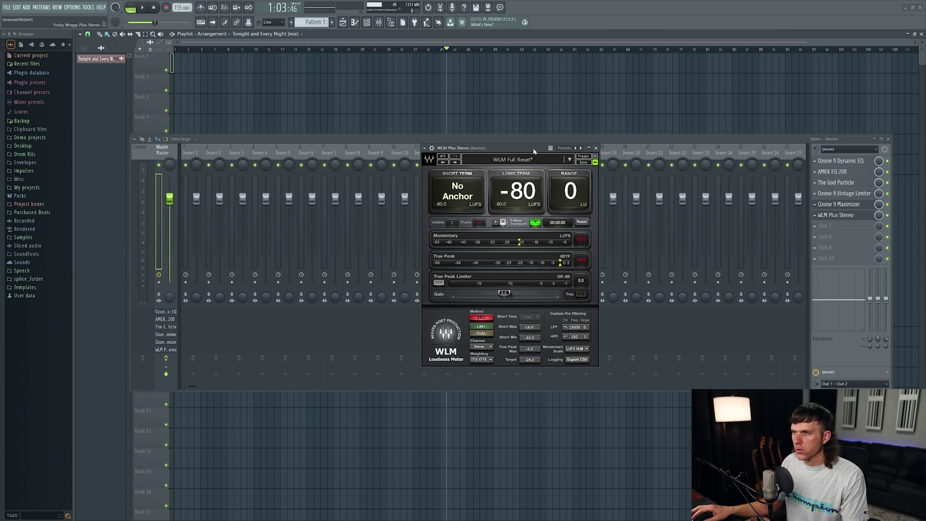
pyautogui.press('space')
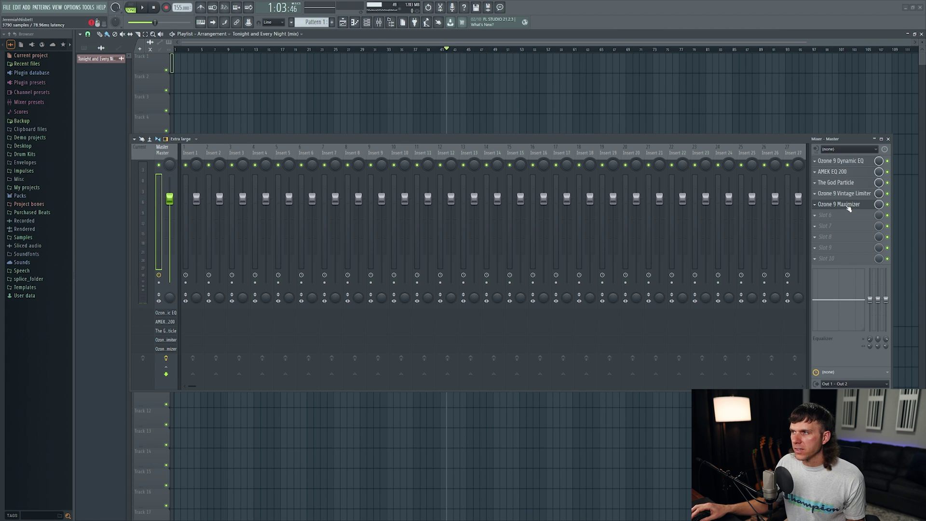
# Reopen the Ozone 9 Maximizer and bring up its Dither settings.
pyautogui.click(844, 206)
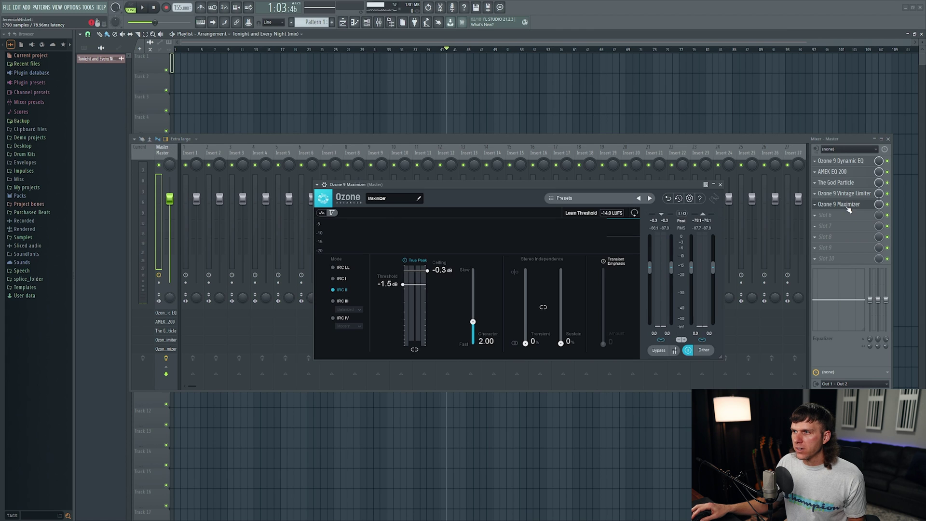
pyautogui.click(705, 351)
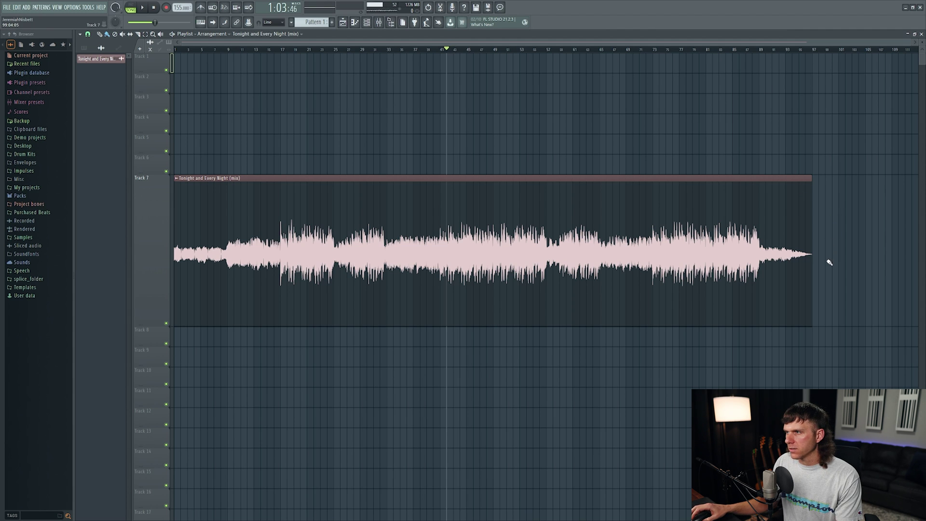
# Set up a wave file export of the song, saved to the Desktop as "Tonight and Every Night master".
pyautogui.scroll(5, 829, 263)
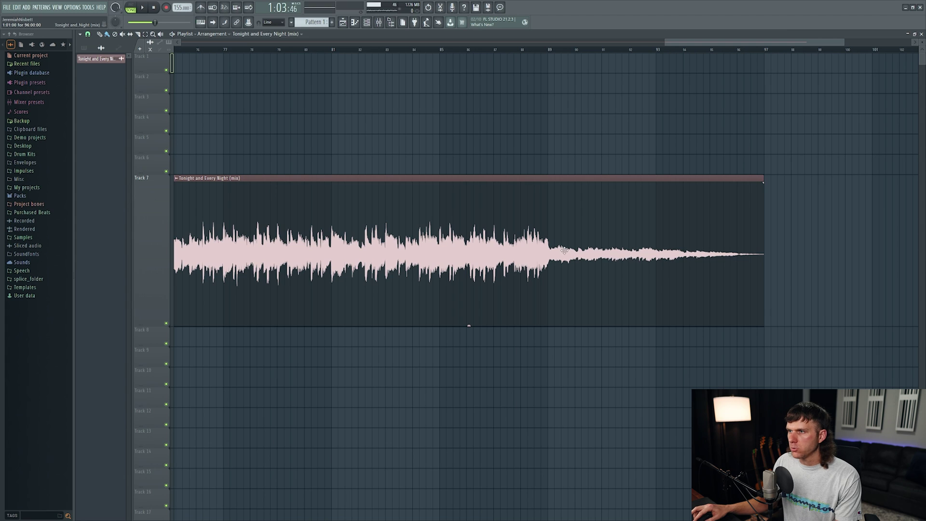
pyautogui.scroll(-2, 700, 126)
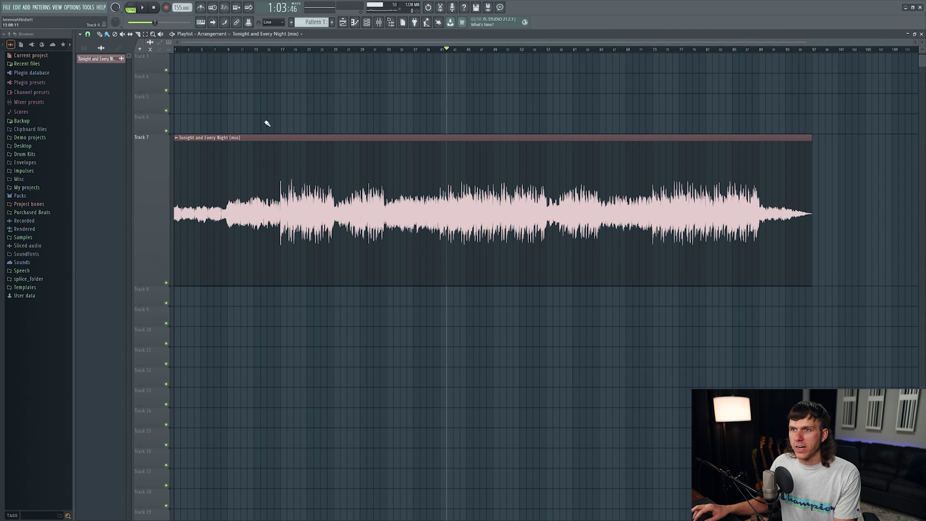
pyautogui.click(7, 8)
pyautogui.moveTo(29, 84)
pyautogui.click(106, 90)
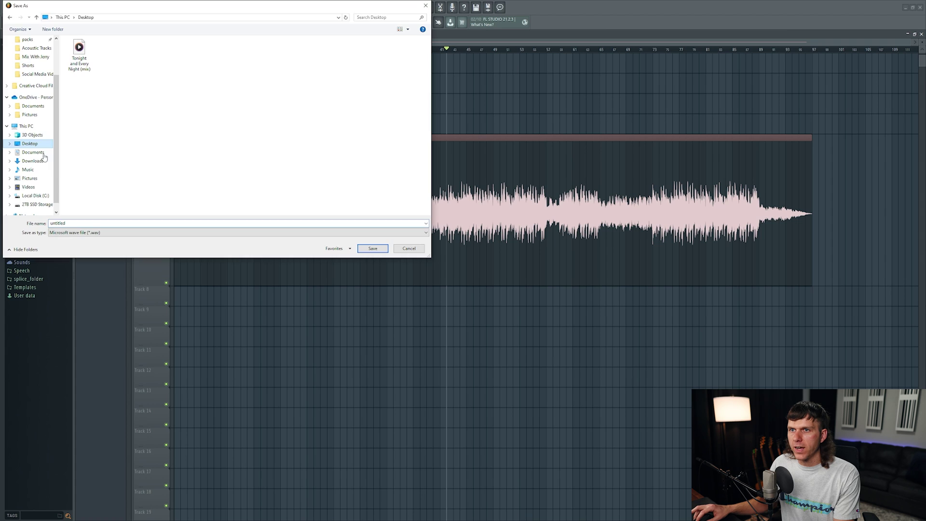
pyautogui.click(71, 223)
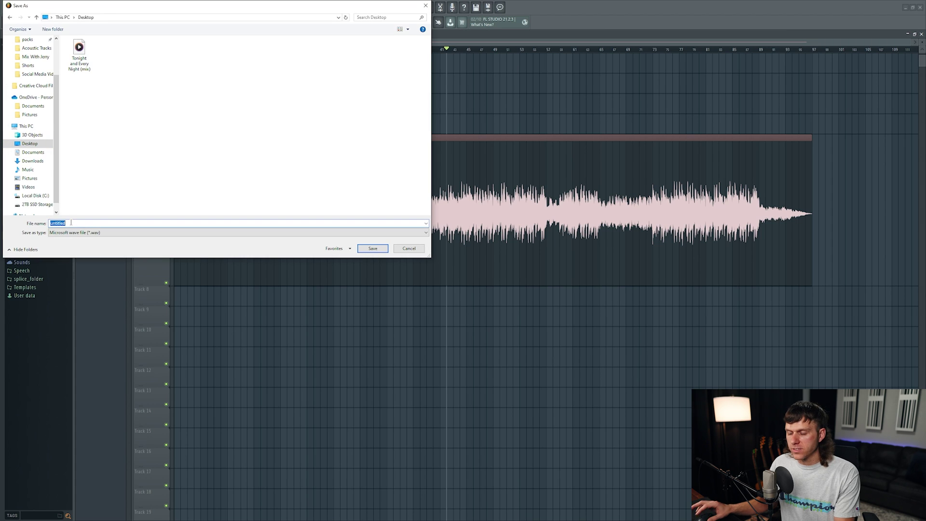
pyautogui.write('Toni')
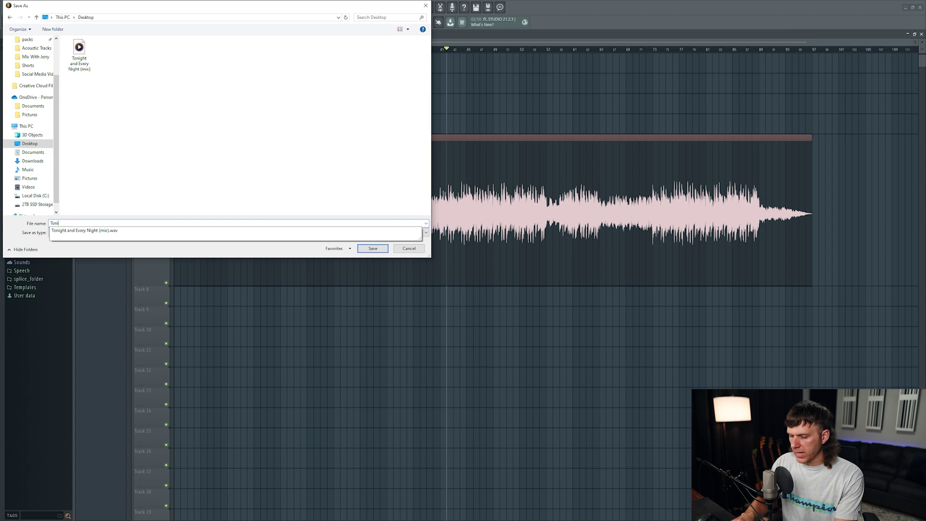
pyautogui.write('ght and Every')
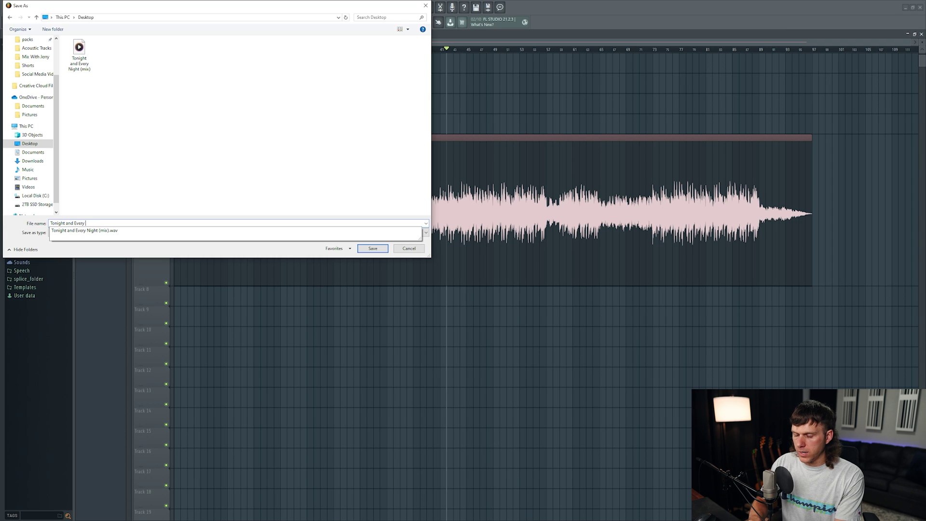
pyautogui.write(' Night ')
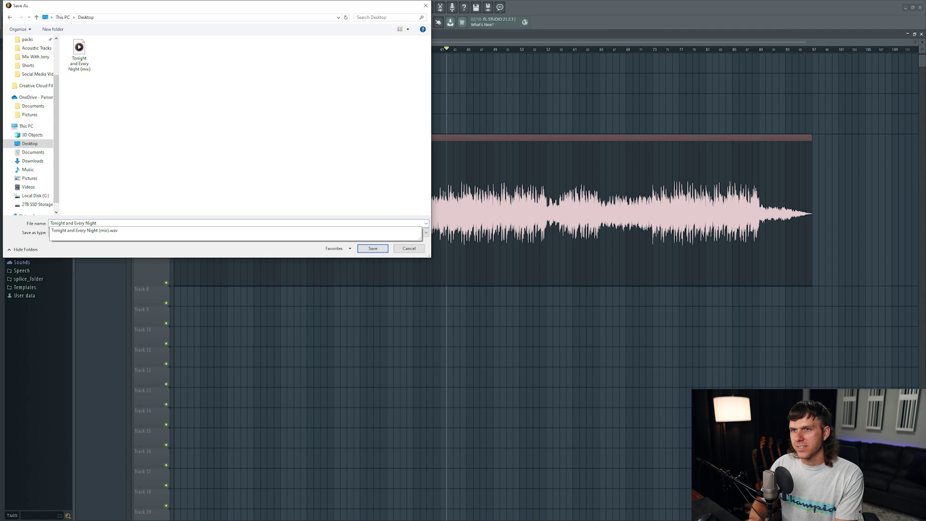
pyautogui.write('master')
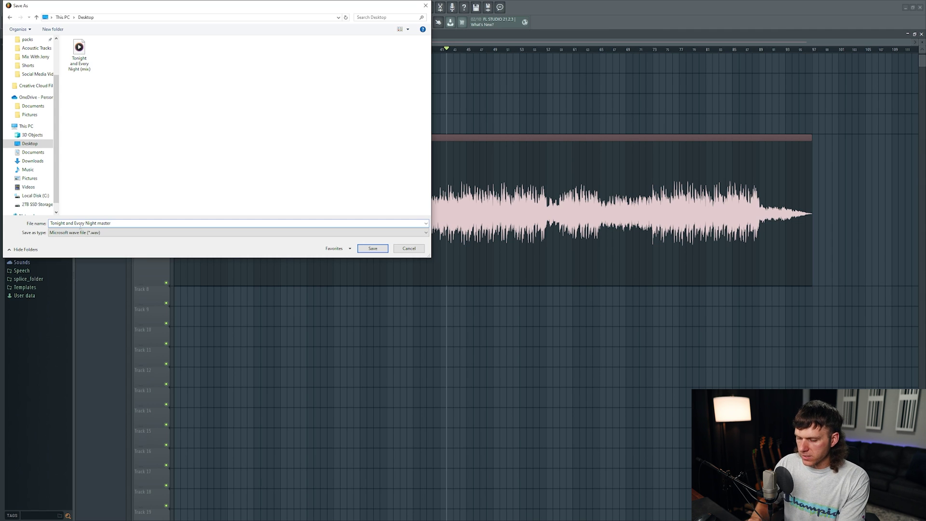
pyautogui.click(385, 250)
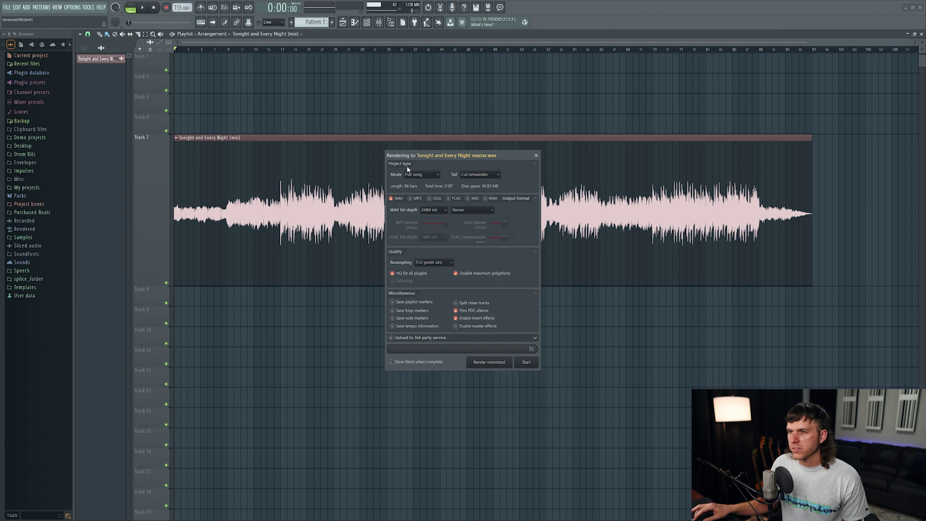
# Enable master effects for the render and use Full song as the render mode.
pyautogui.click(462, 327)
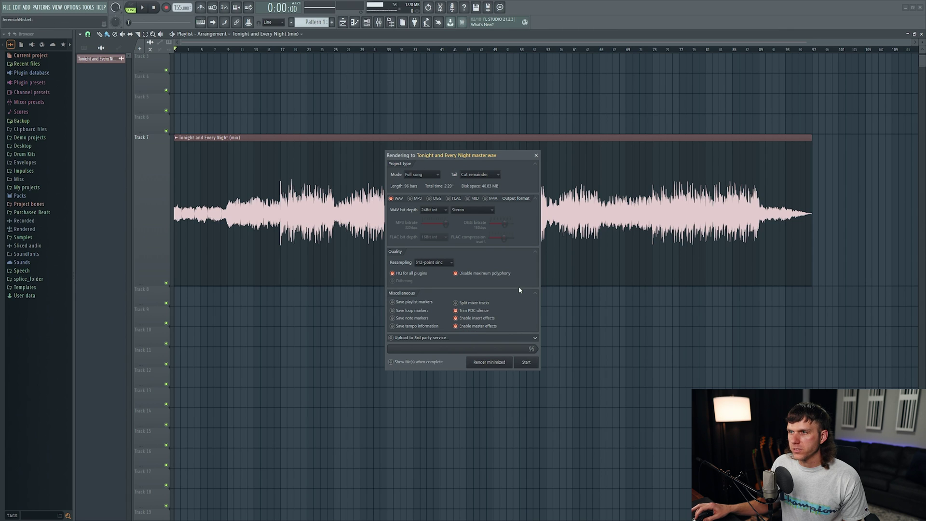
pyautogui.click(424, 176)
pyautogui.click(427, 179)
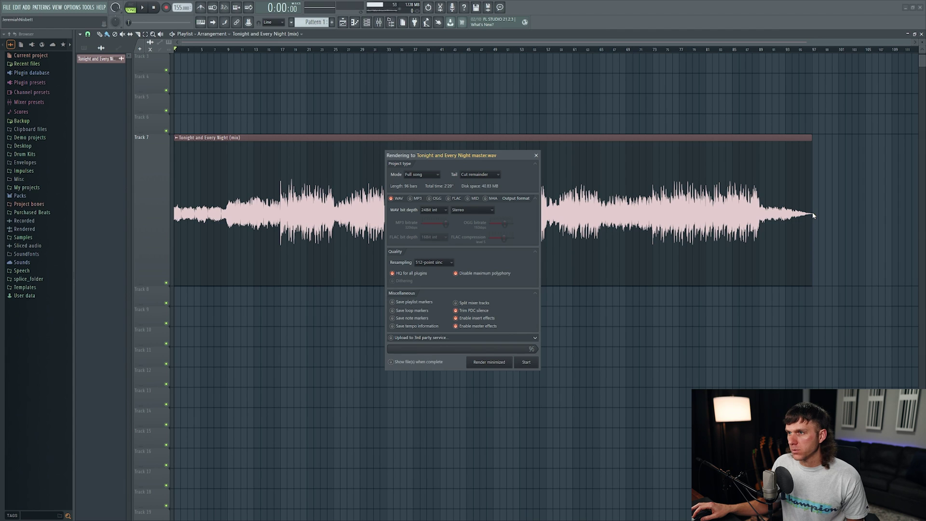
# Review the WAV bit depth choices, keep 24Bit int, and choose Stereo output.
pyautogui.click(441, 213)
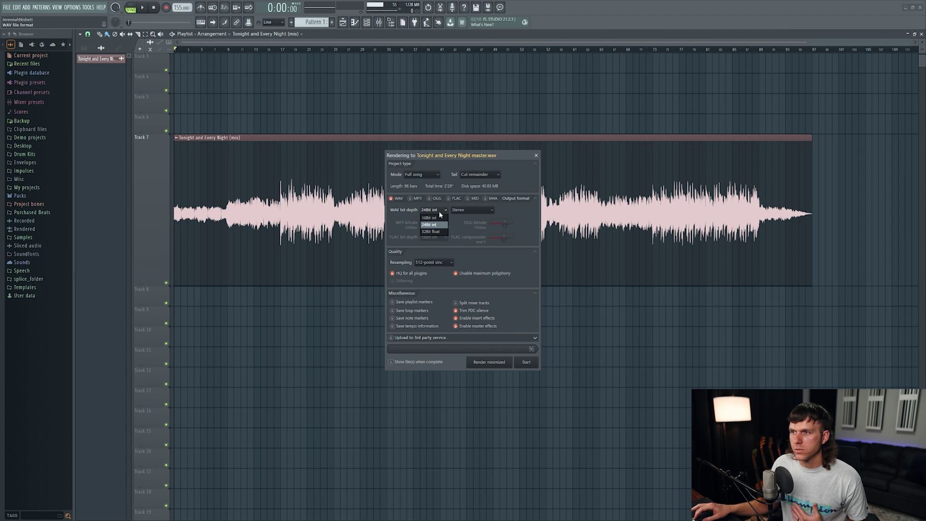
pyautogui.click(418, 208)
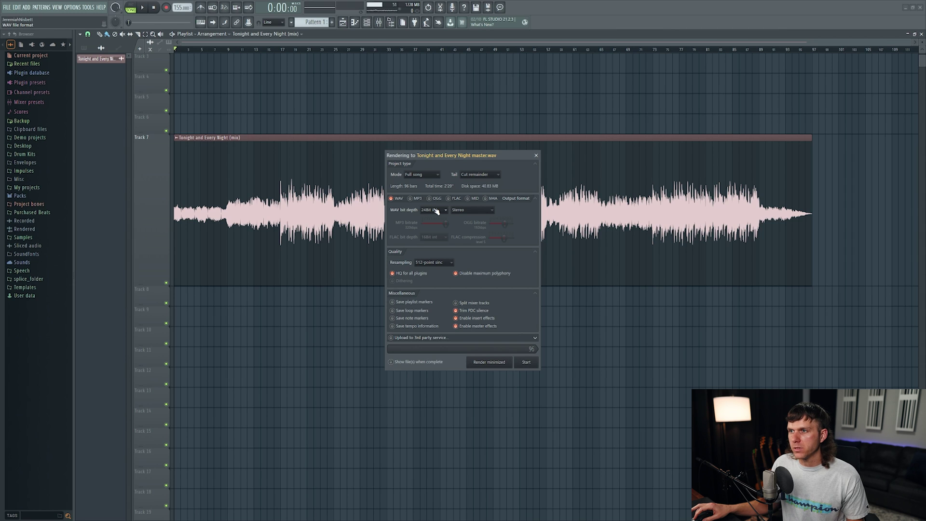
pyautogui.click(443, 213)
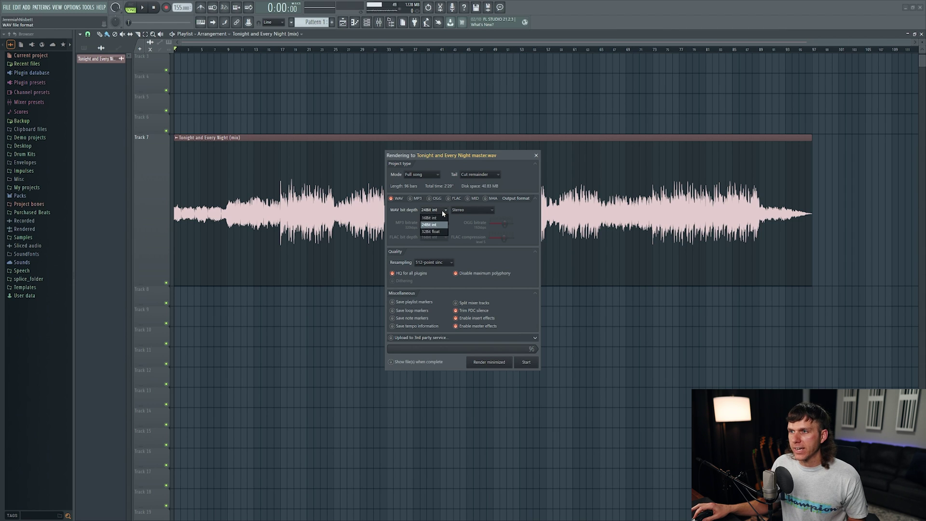
pyautogui.click(467, 211)
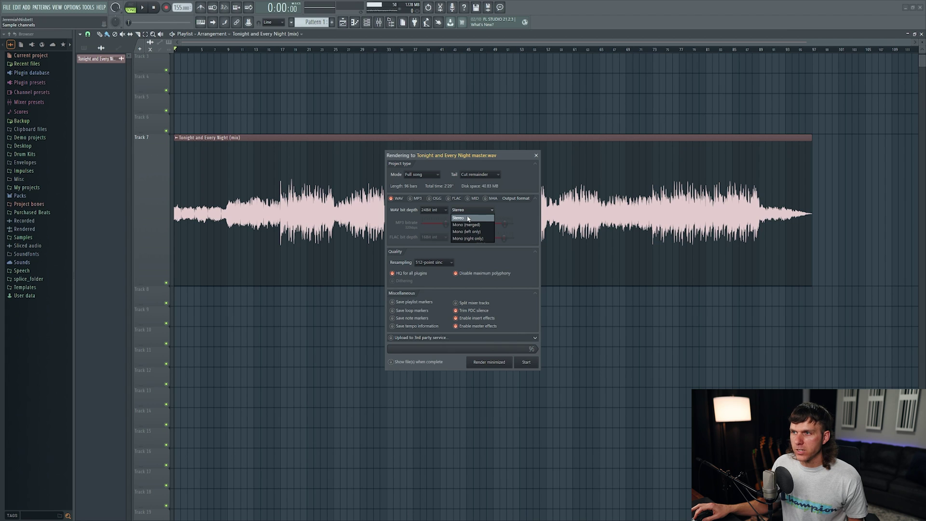
pyautogui.click(470, 218)
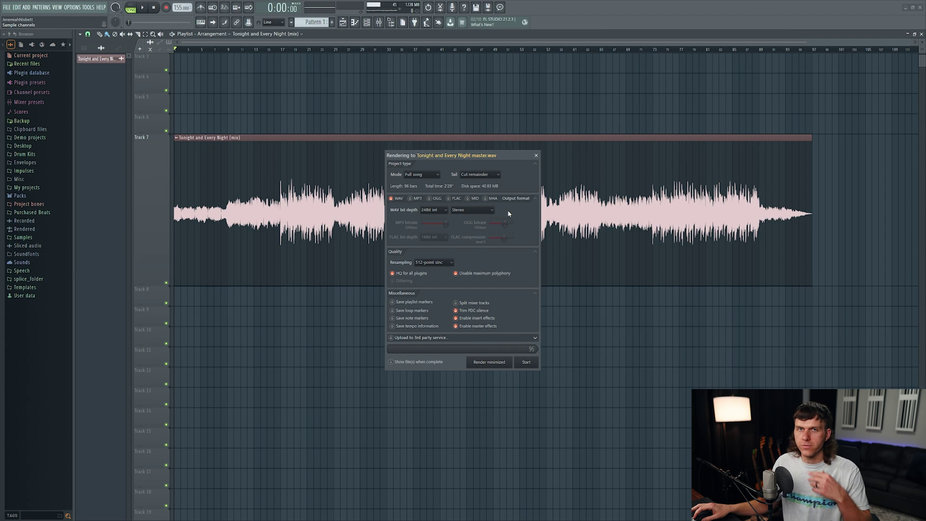
# Review the resampling quality choices, keep 512-point sinc, and start rendering the master.
pyautogui.click(433, 262)
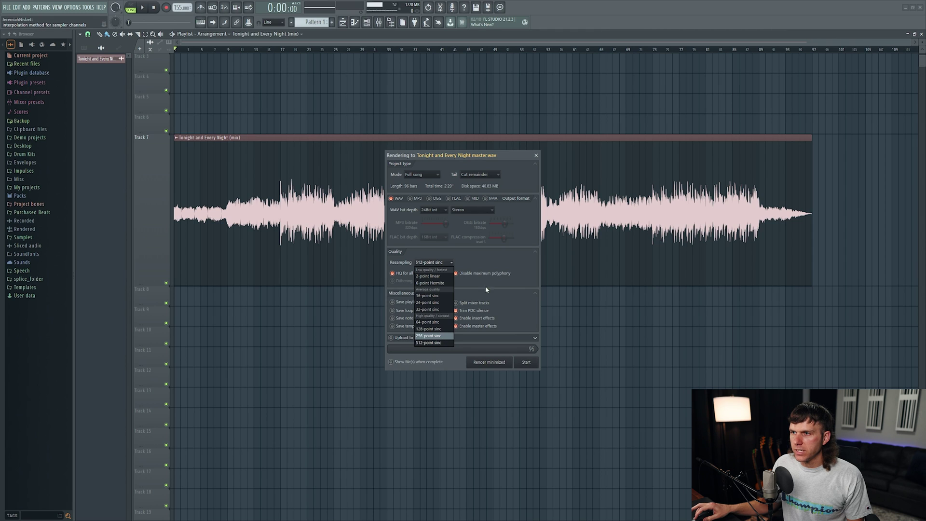
pyautogui.click(491, 255)
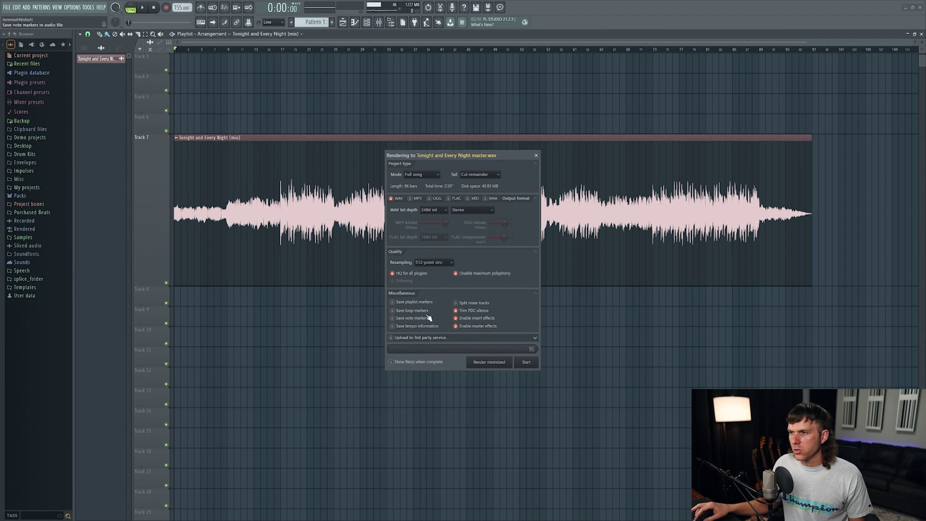
pyautogui.click(525, 362)
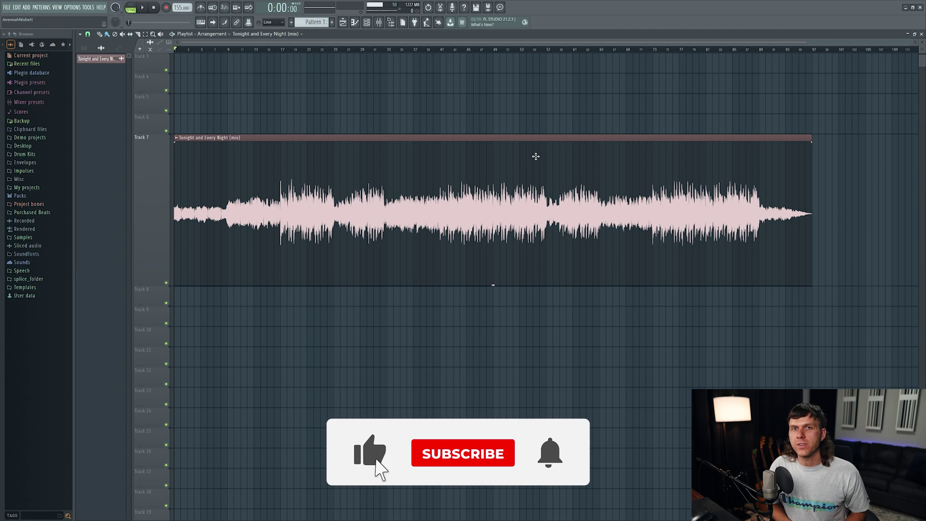